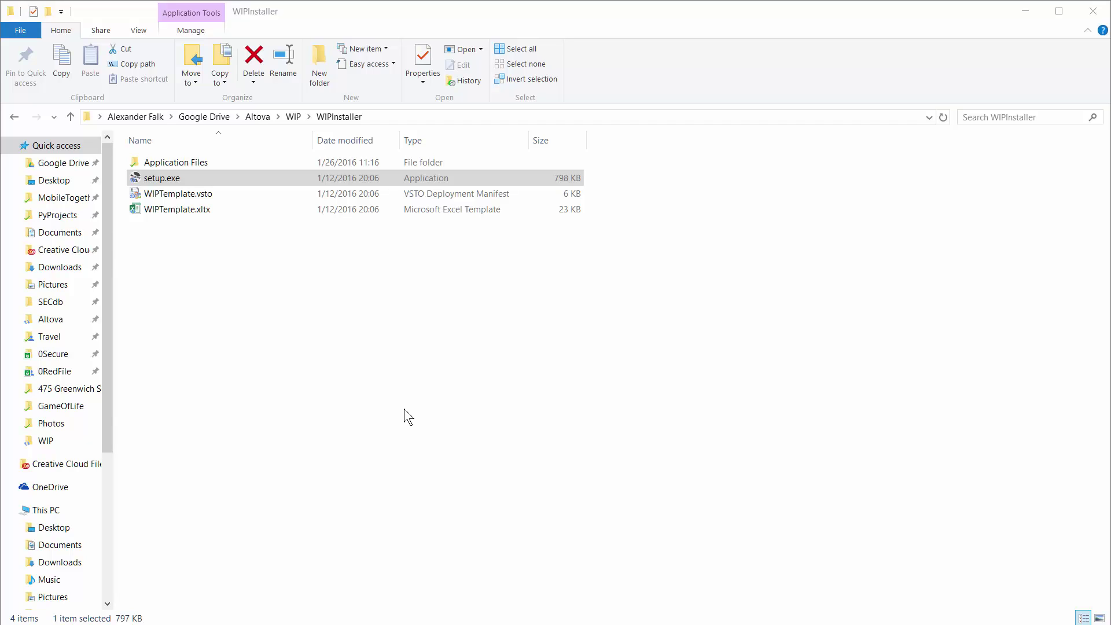
Run setup.exe from the WIPInstaller folder, install the unverified WIPTemplate customization, and close the installer
{"action": "double_click", "coordinate": [158, 179]}
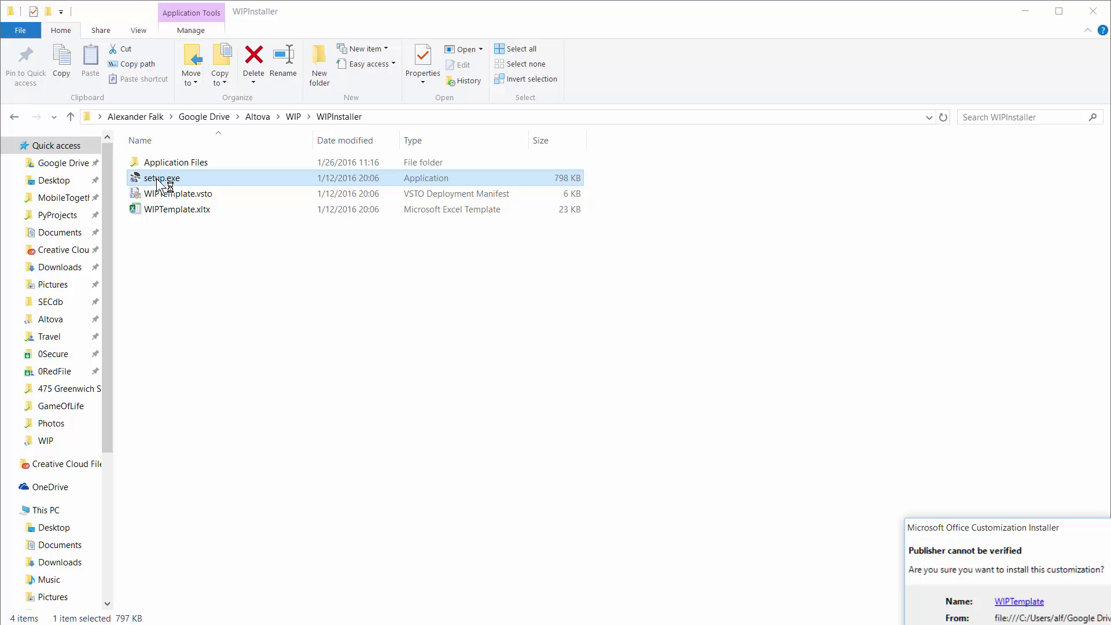
{"action": "left_click", "coordinate": [528, 452]}
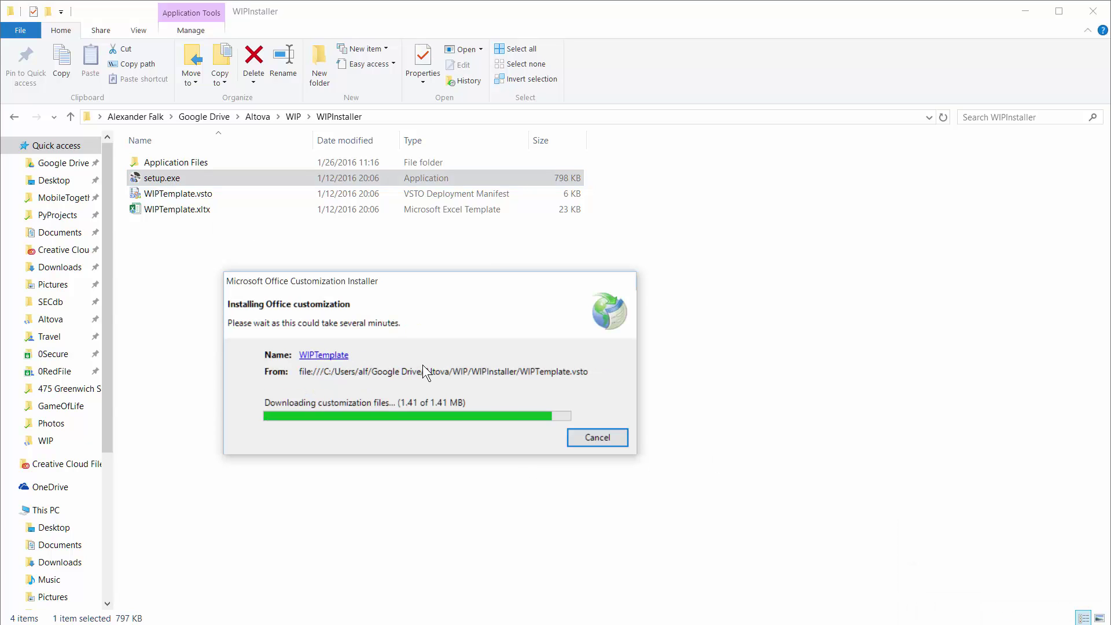
{"action": "left_click", "coordinate": [584, 412]}
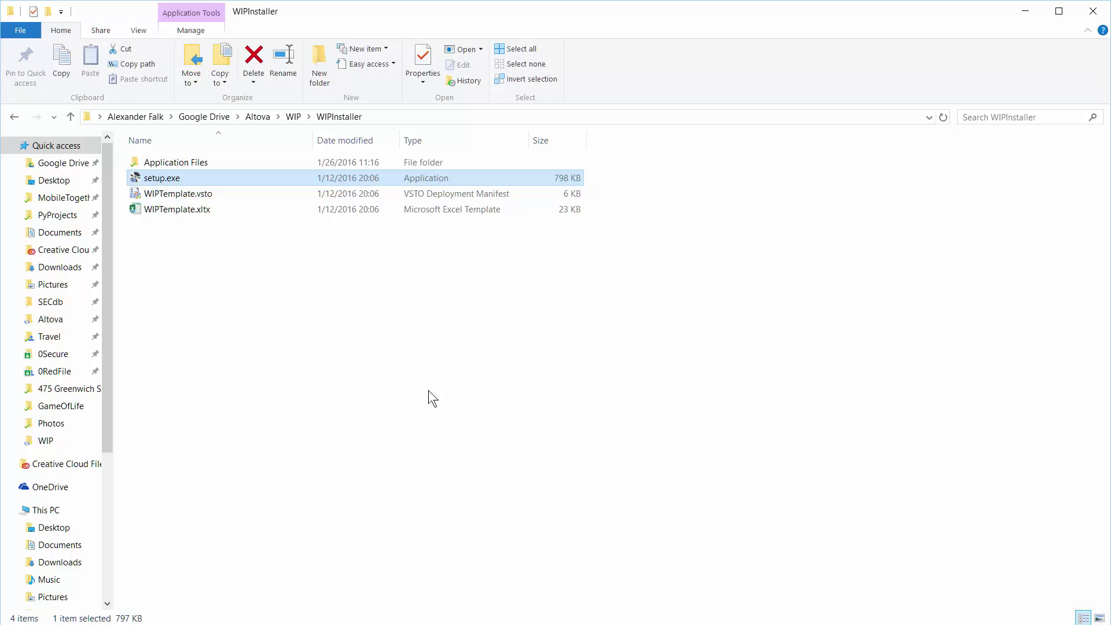
Create a new WIPTemplate1 workbook in Excel from WIPTemplate.xltx
{"action": "mouse_move", "coordinate": [175, 213]}
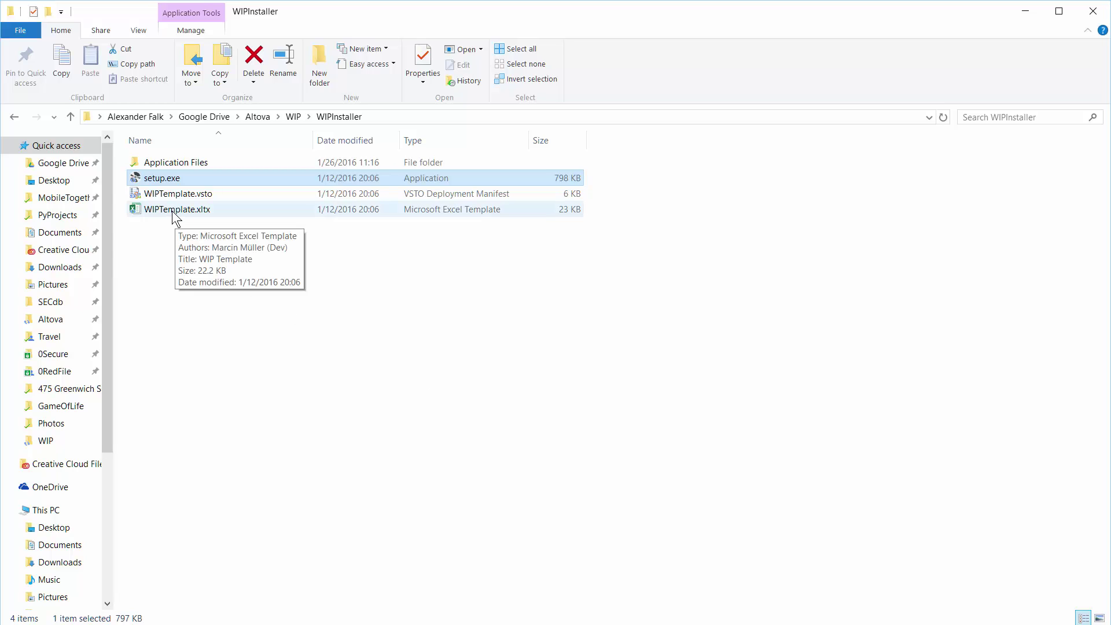
{"action": "double_click", "coordinate": [172, 210]}
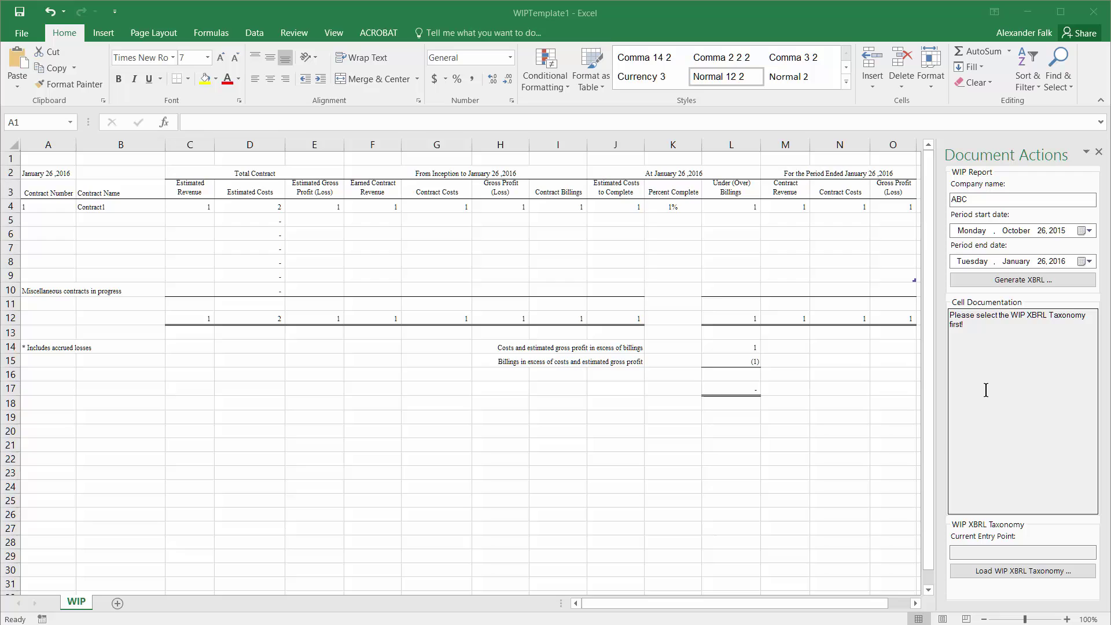
Load wip-entryPoint-2016-01-31.xsd from the 'entire' folder as the WIP XBRL taxonomy
{"action": "left_click", "coordinate": [1005, 572]}
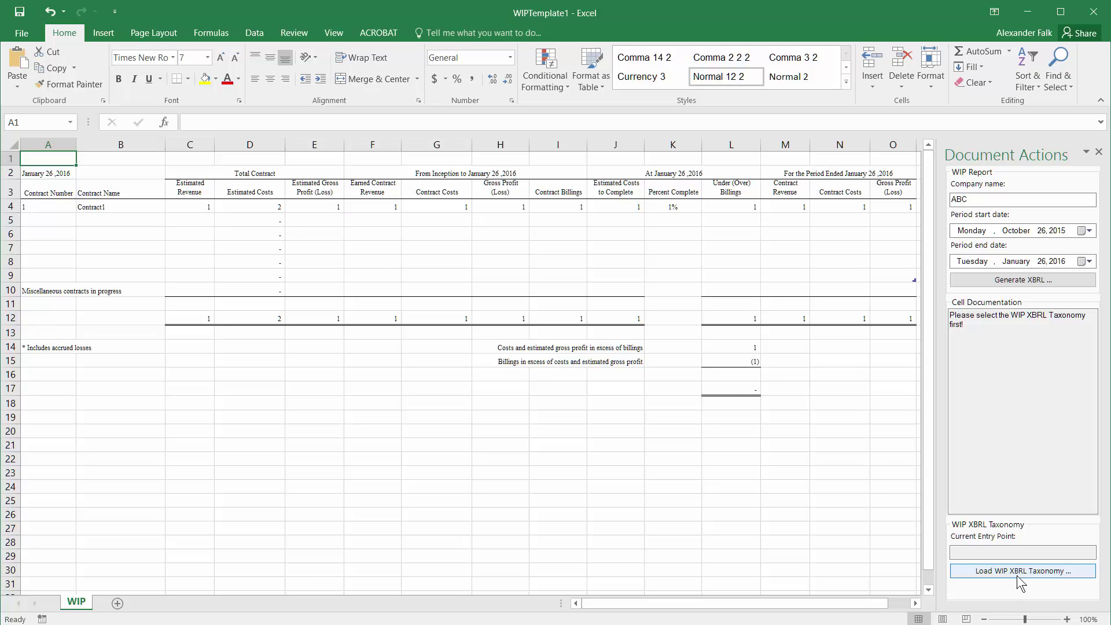
{"action": "left_click", "coordinate": [1017, 573]}
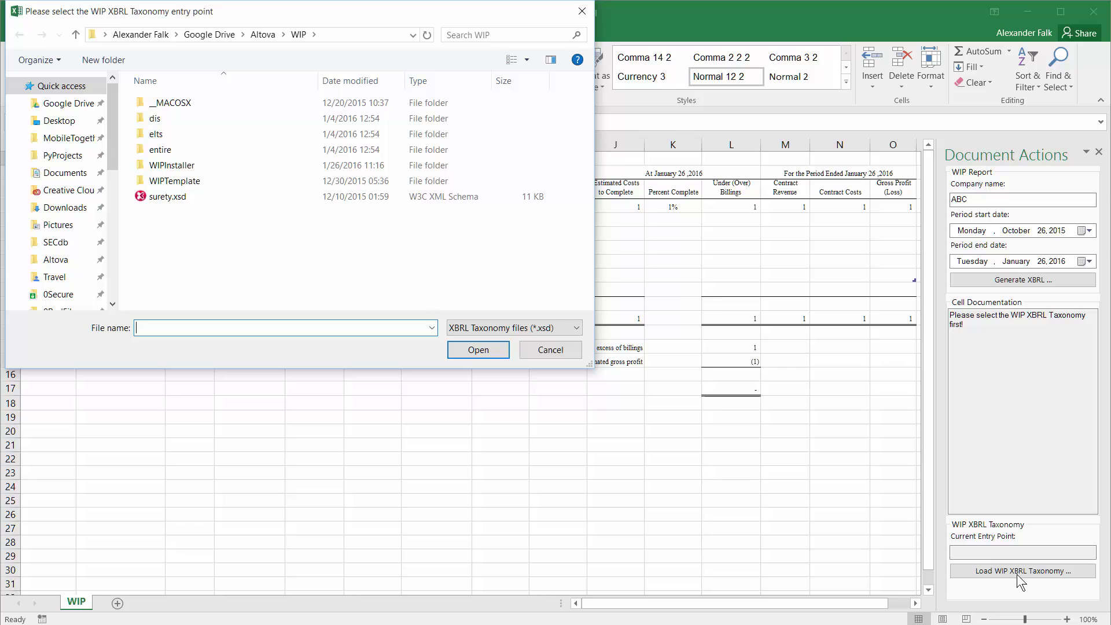
{"action": "double_click", "coordinate": [160, 149]}
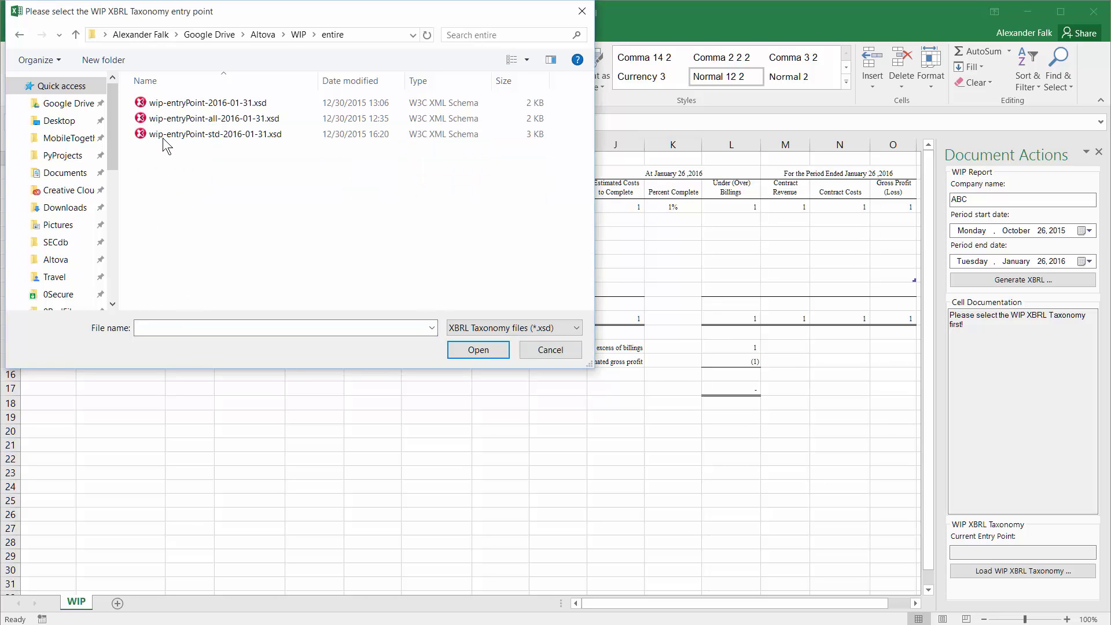
{"action": "left_click", "coordinate": [179, 107]}
{"action": "double_click", "coordinate": [179, 103]}
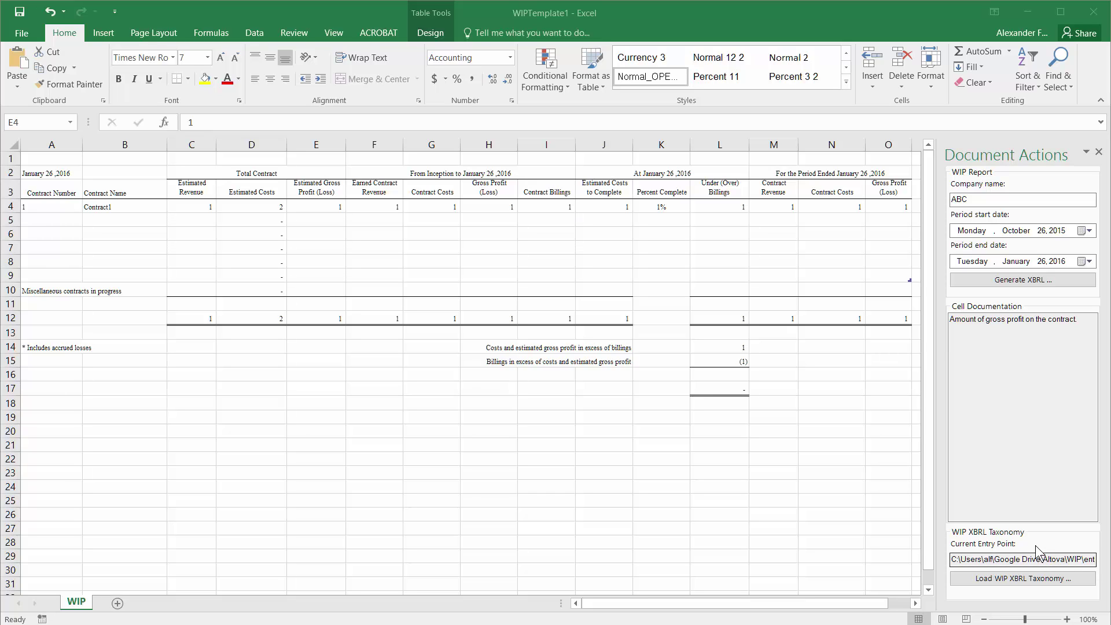
{"action": "left_click", "coordinate": [187, 207]}
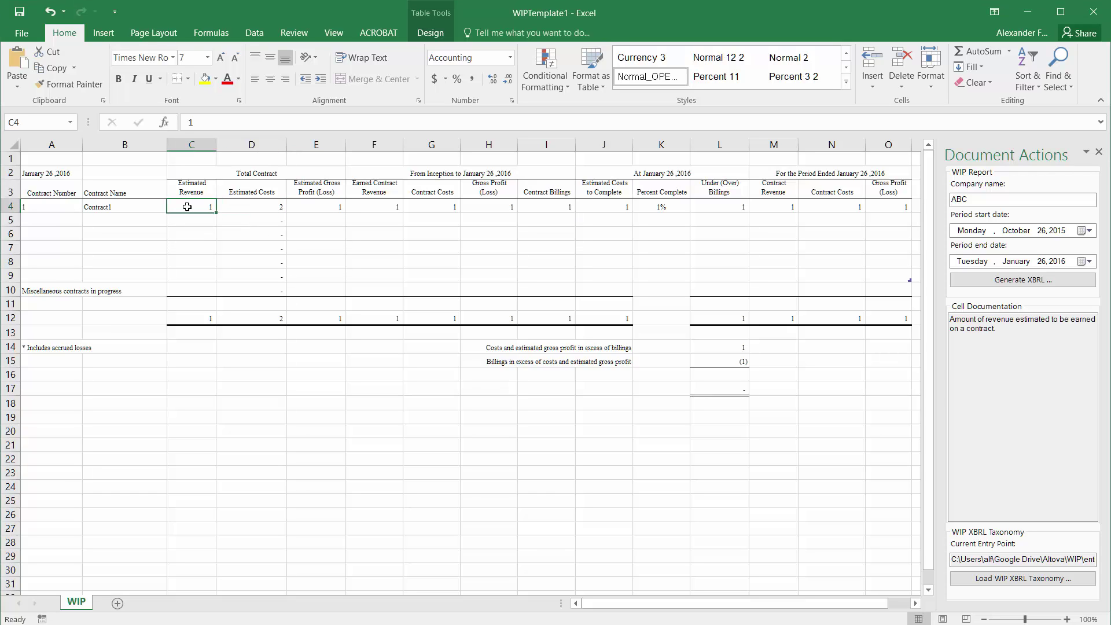
{"action": "left_click", "coordinate": [246, 206]}
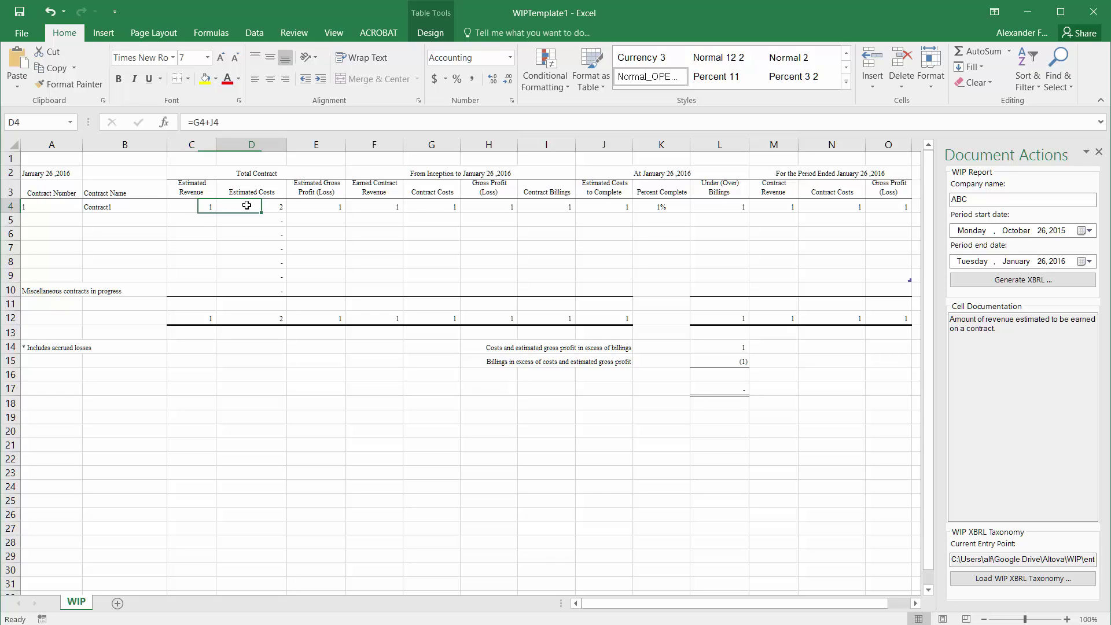
{"action": "left_click", "coordinate": [315, 208]}
{"action": "left_click", "coordinate": [356, 210]}
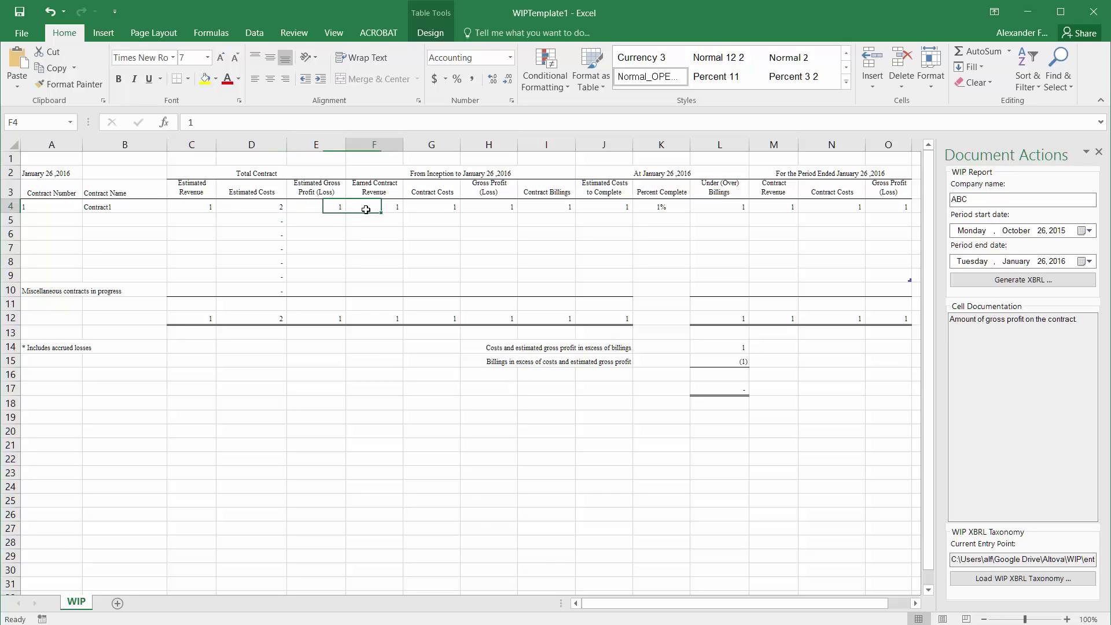
{"action": "left_click", "coordinate": [430, 211]}
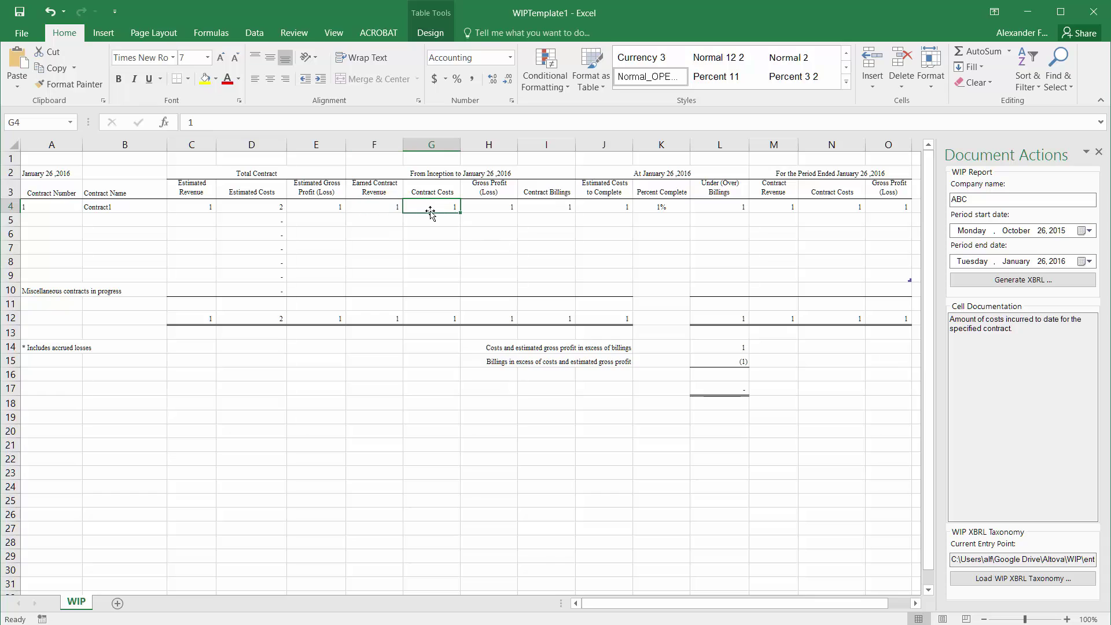
{"action": "left_click", "coordinate": [468, 208]}
{"action": "left_click", "coordinate": [531, 206]}
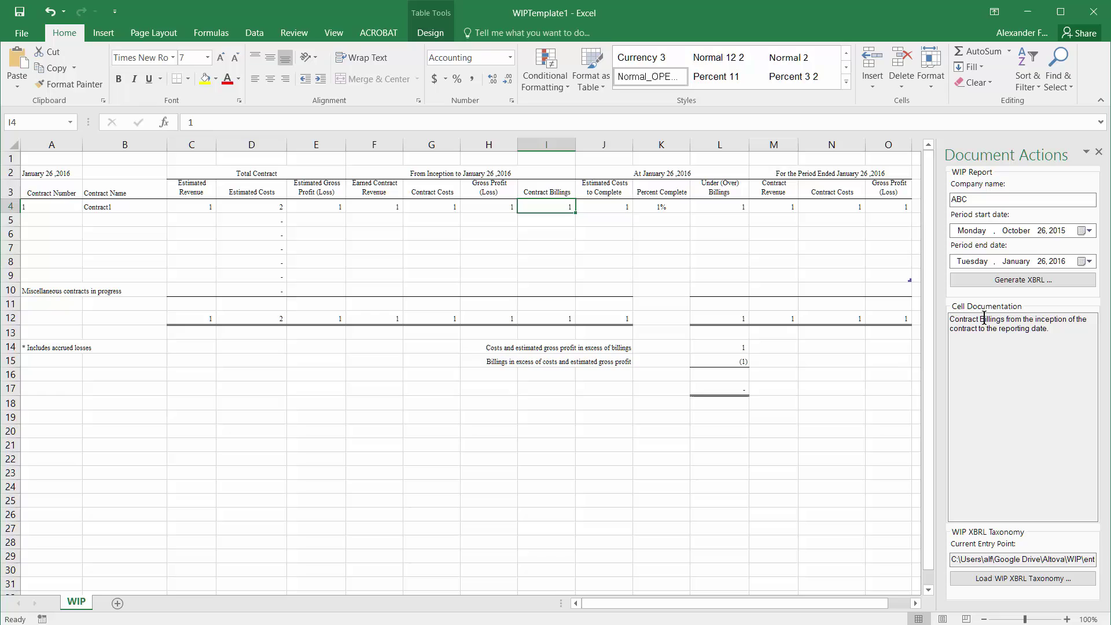
{"action": "left_click", "coordinate": [615, 206]}
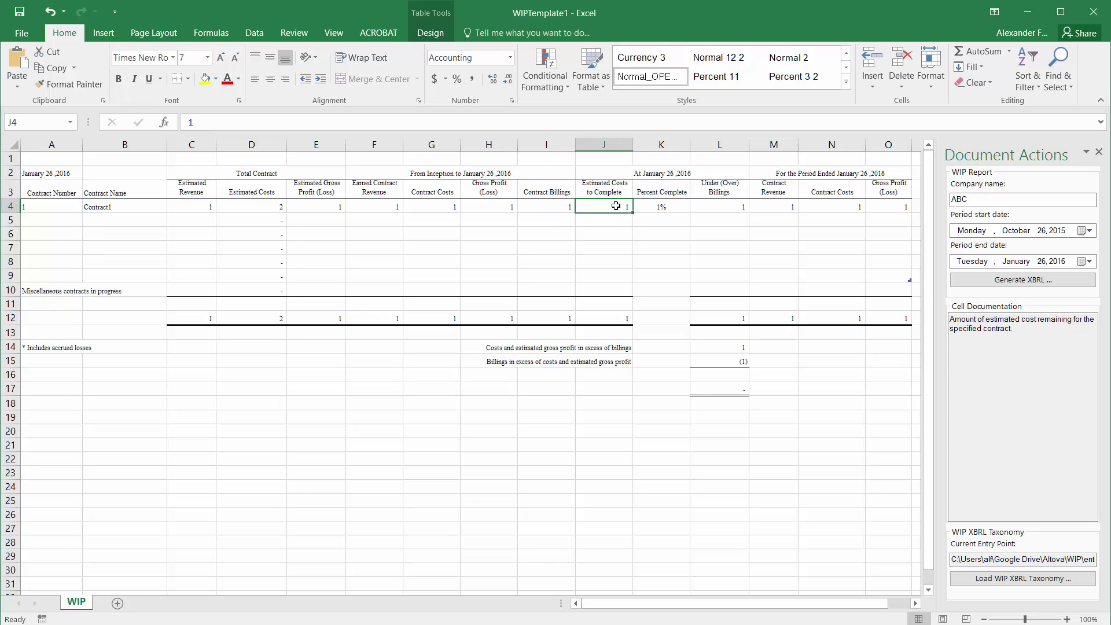
{"action": "left_click", "coordinate": [237, 207]}
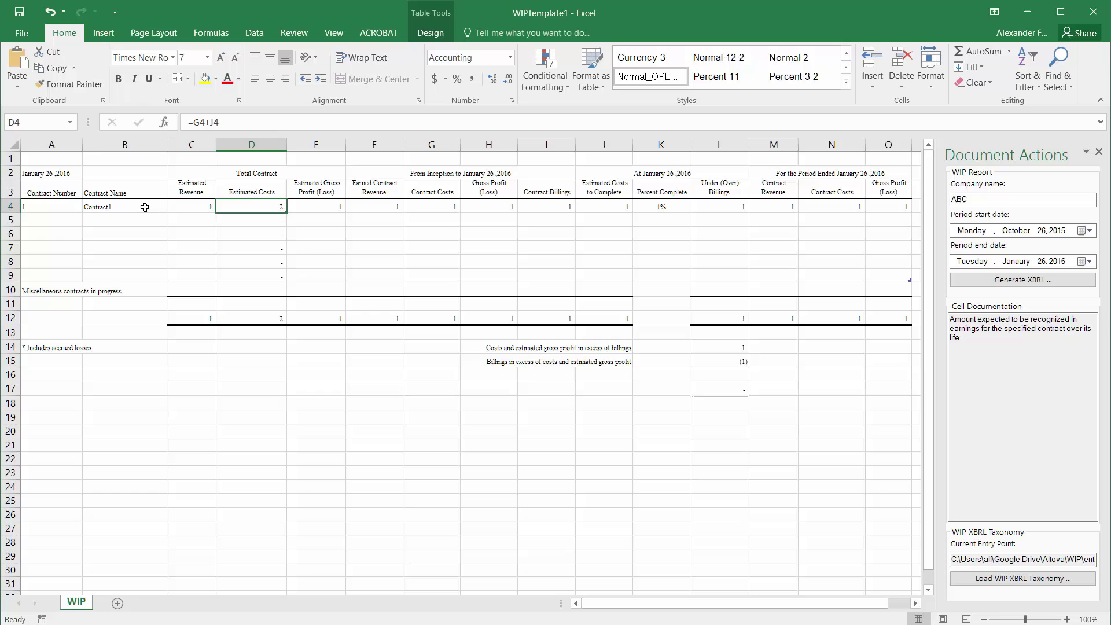
Enter contract number 200 in A4 and the name Glengarry Highlands in B4
{"action": "left_click", "coordinate": [47, 207]}
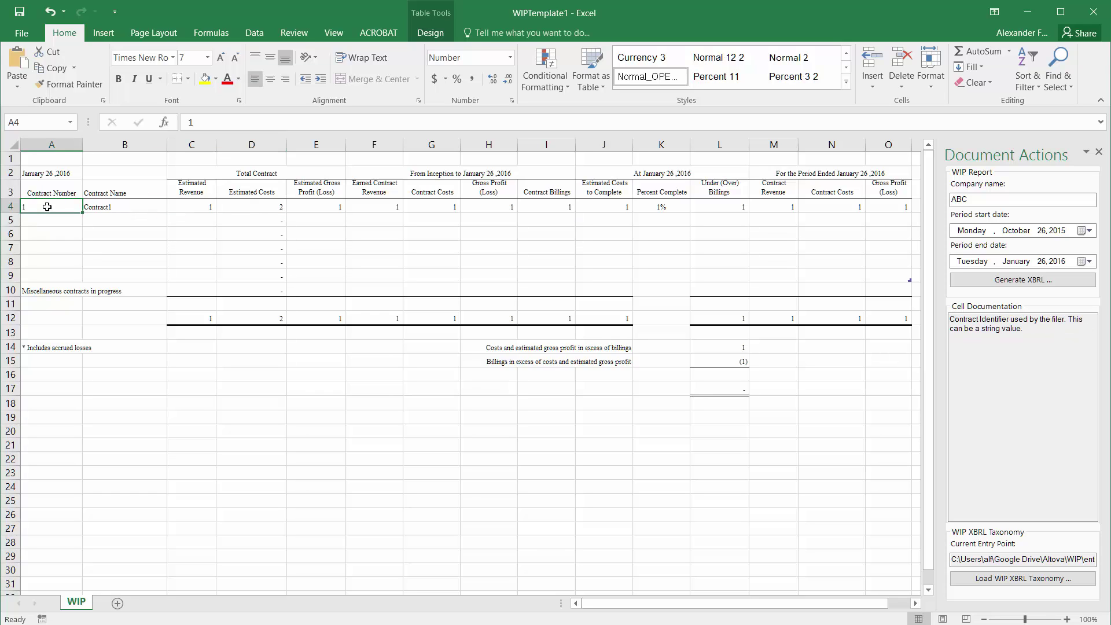
{"action": "type", "text": "200"}
{"action": "key", "text": "Tab"}
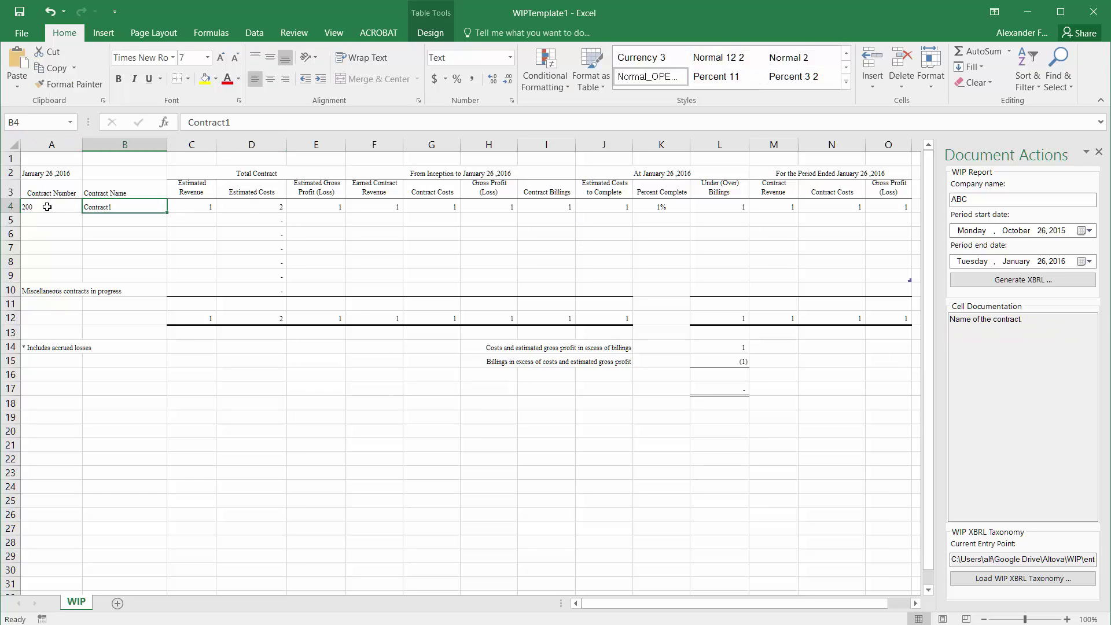
{"action": "type", "text": "Ge"}
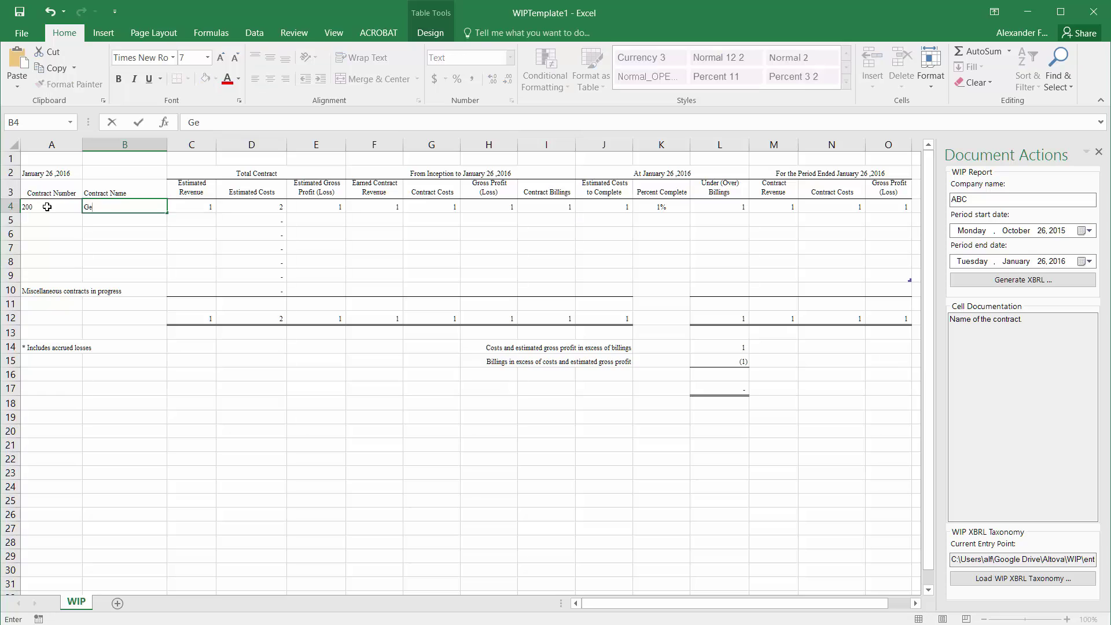
{"action": "type", "text": "lengarry Highlands"}
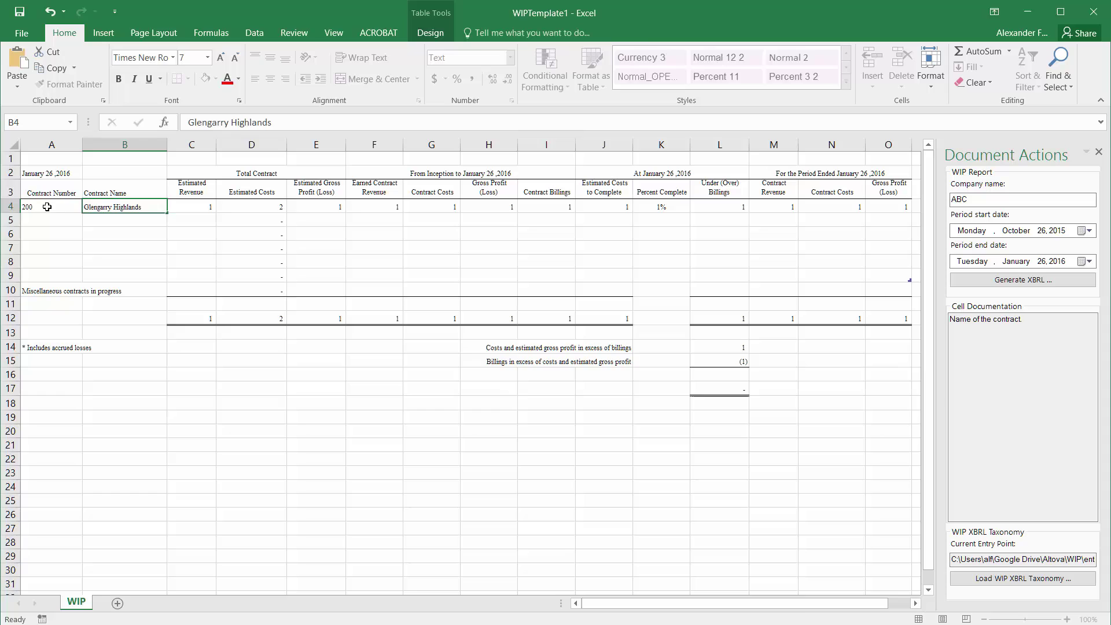
{"action": "key", "text": "Tab"}
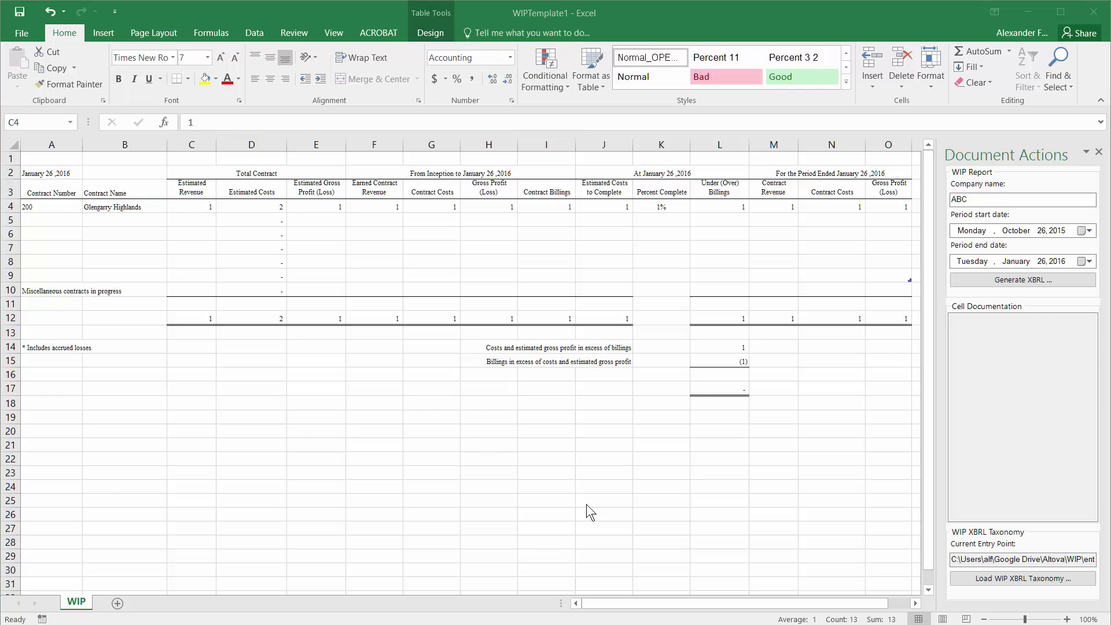
Copy Glengarry Highlands' figures C7:O7 from the Internal WIP Report's SUPP-WIP sheet
{"action": "left_click", "coordinate": [200, 207]}
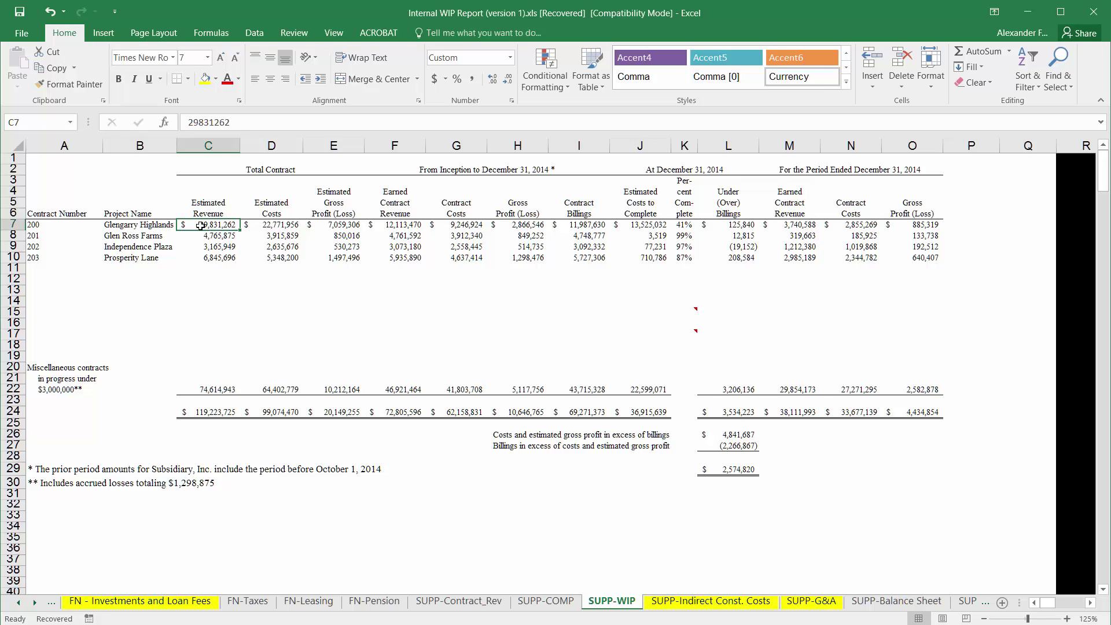
{"action": "left_click", "coordinate": [930, 223], "text": "shift"}
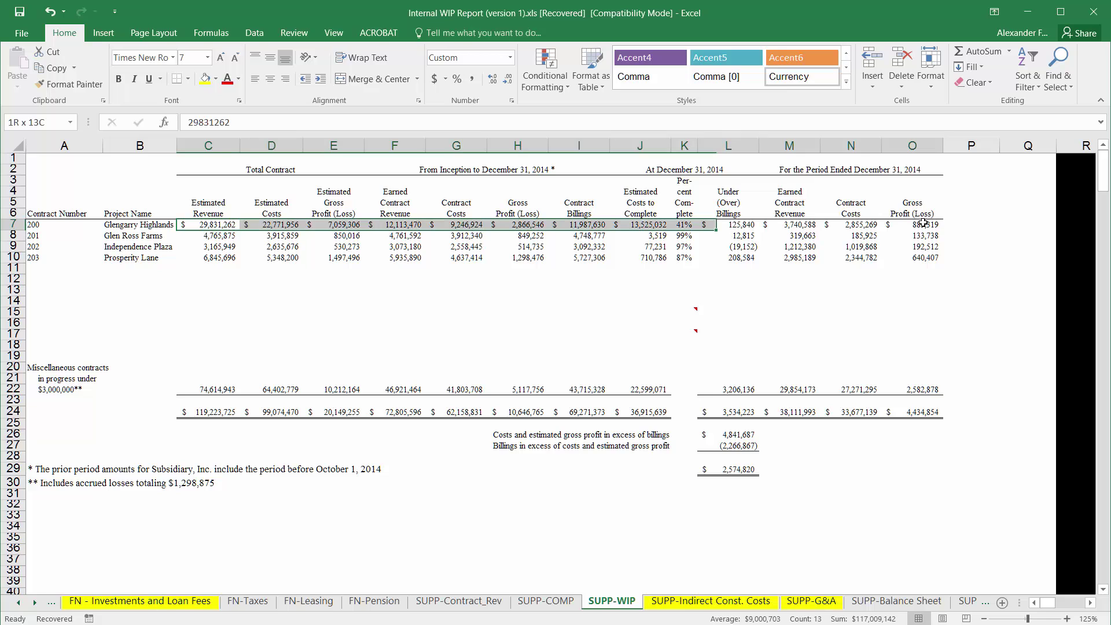
{"action": "key", "text": "ctrl+c"}
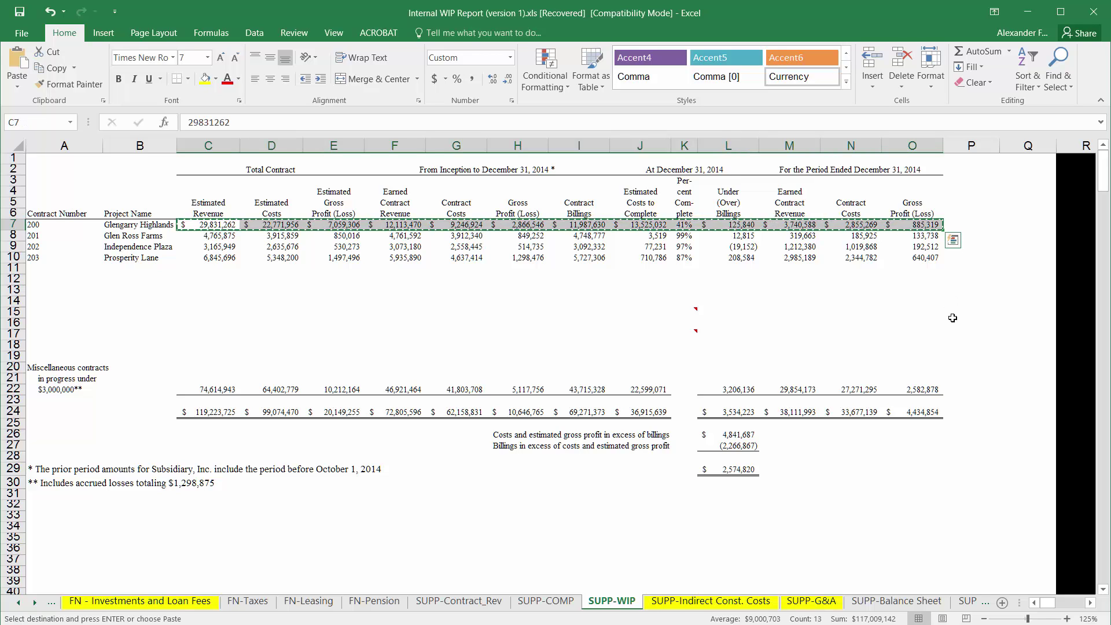
{"action": "key", "text": "alt+Tab"}
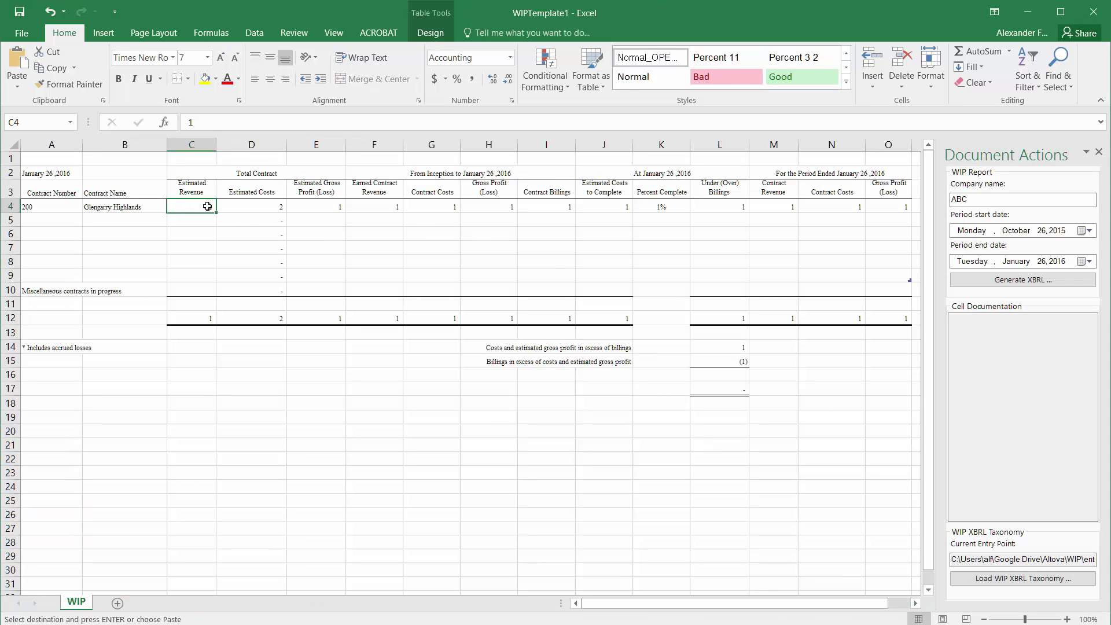
Paste Glengarry Highlands' figures into row 4 as plain values
{"action": "key", "text": "ctrl+v"}
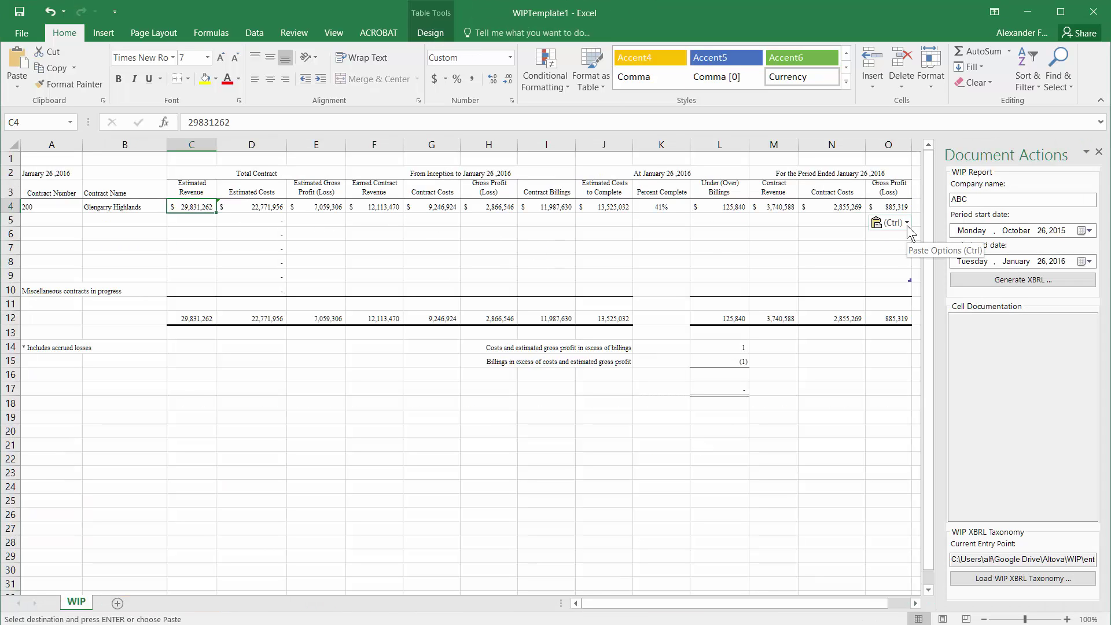
{"action": "left_click", "coordinate": [907, 224]}
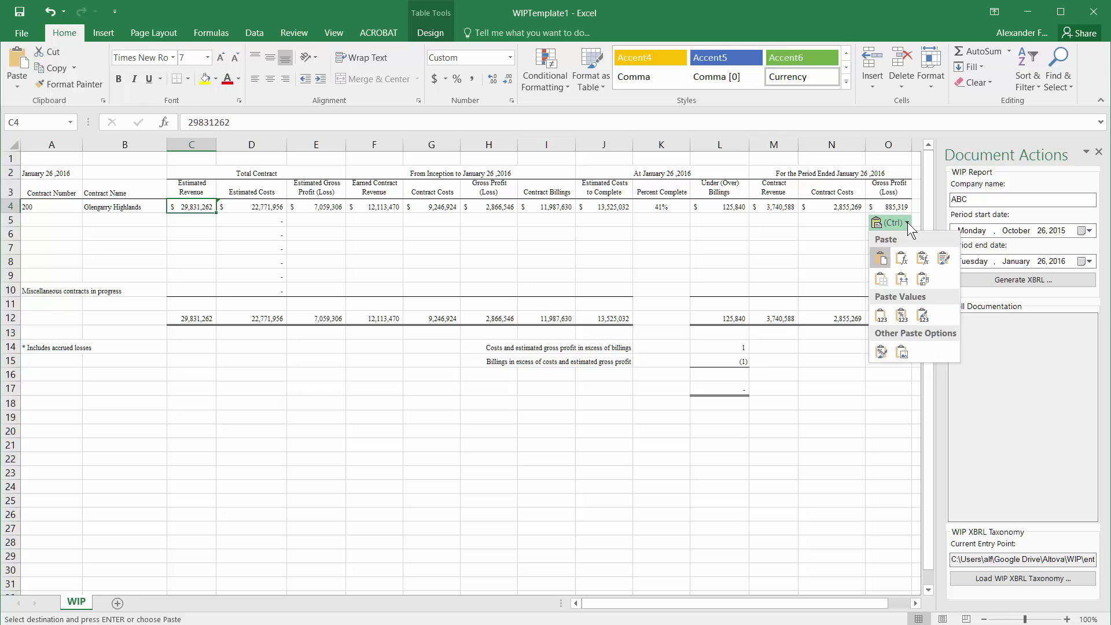
{"action": "left_click", "coordinate": [879, 314]}
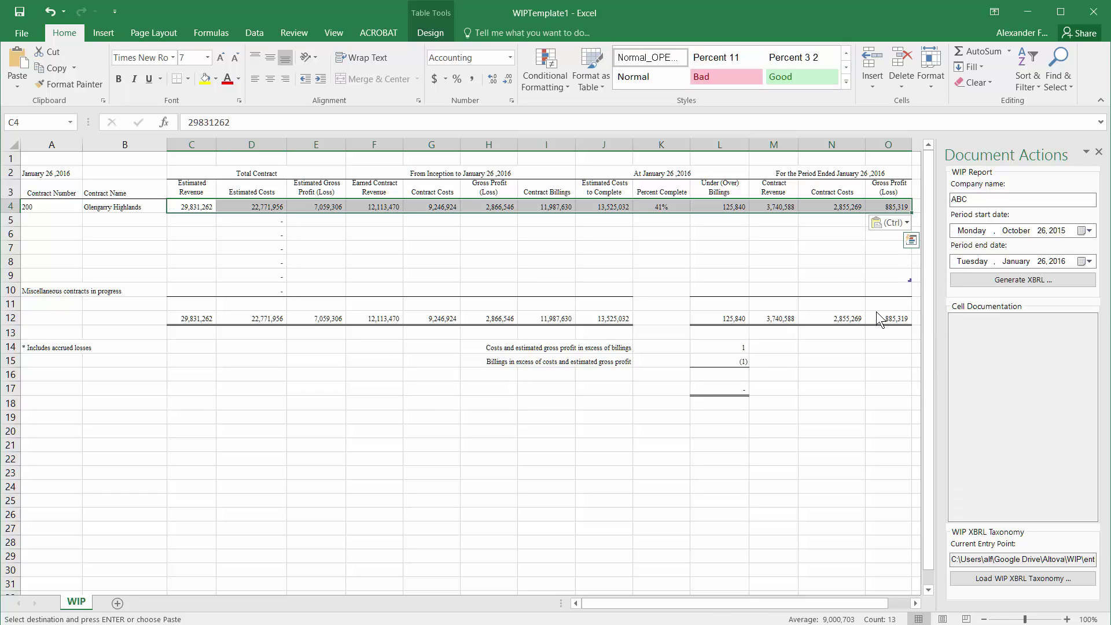
Check the pasted row 4 values and the formulas in the empty contract rows below
{"action": "left_click", "coordinate": [237, 202]}
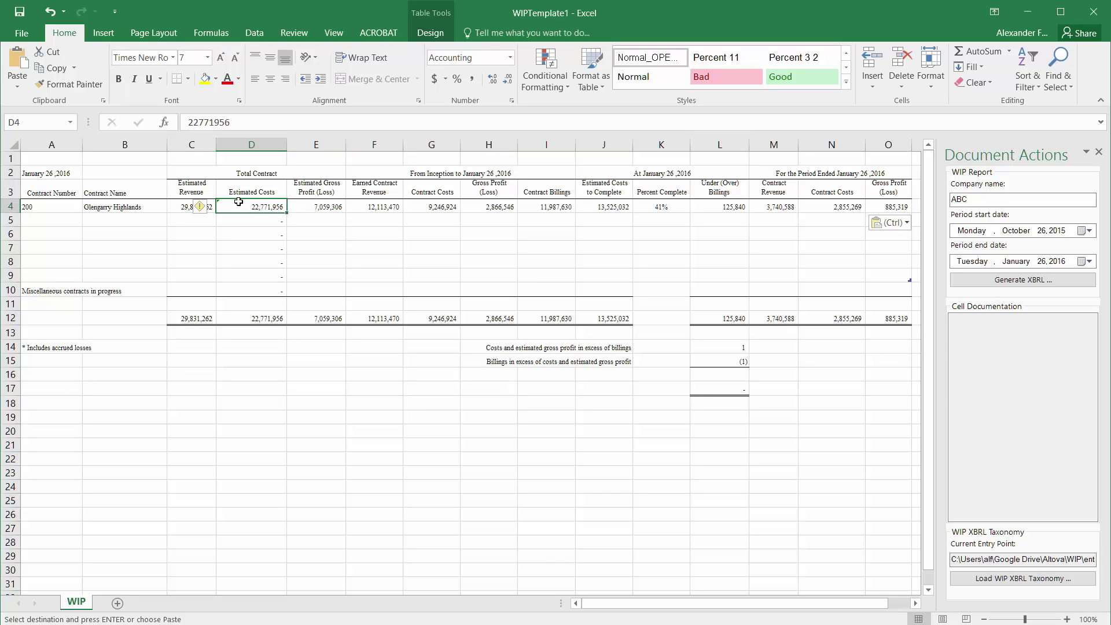
{"action": "left_click", "coordinate": [301, 203]}
{"action": "left_click", "coordinate": [373, 206]}
{"action": "left_click", "coordinate": [195, 204]}
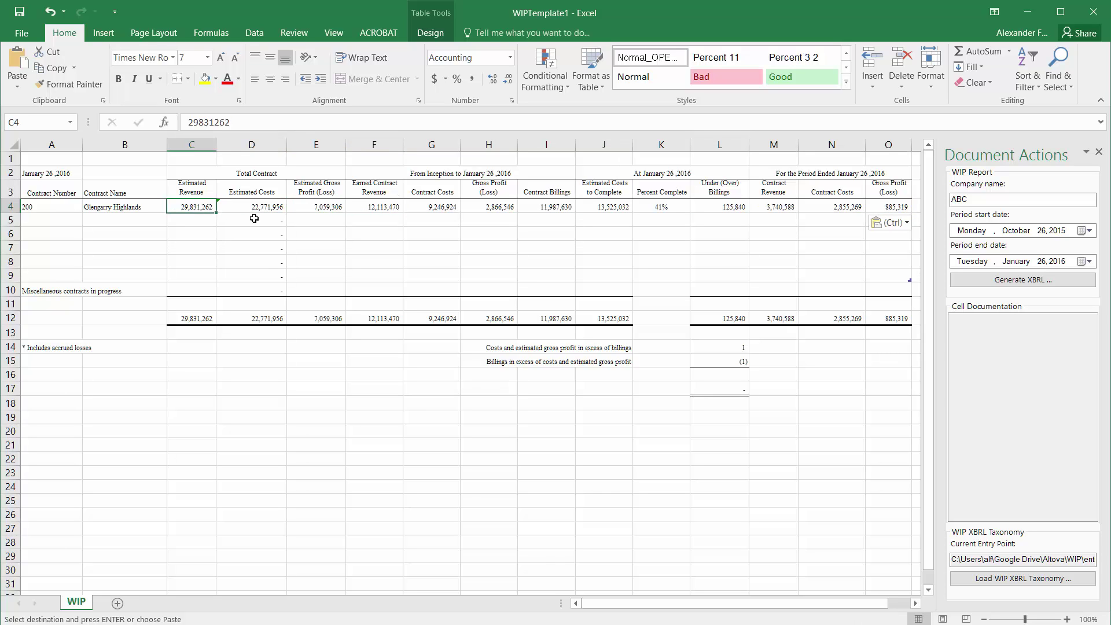
{"action": "left_click", "coordinate": [204, 223]}
{"action": "left_click", "coordinate": [233, 220]}
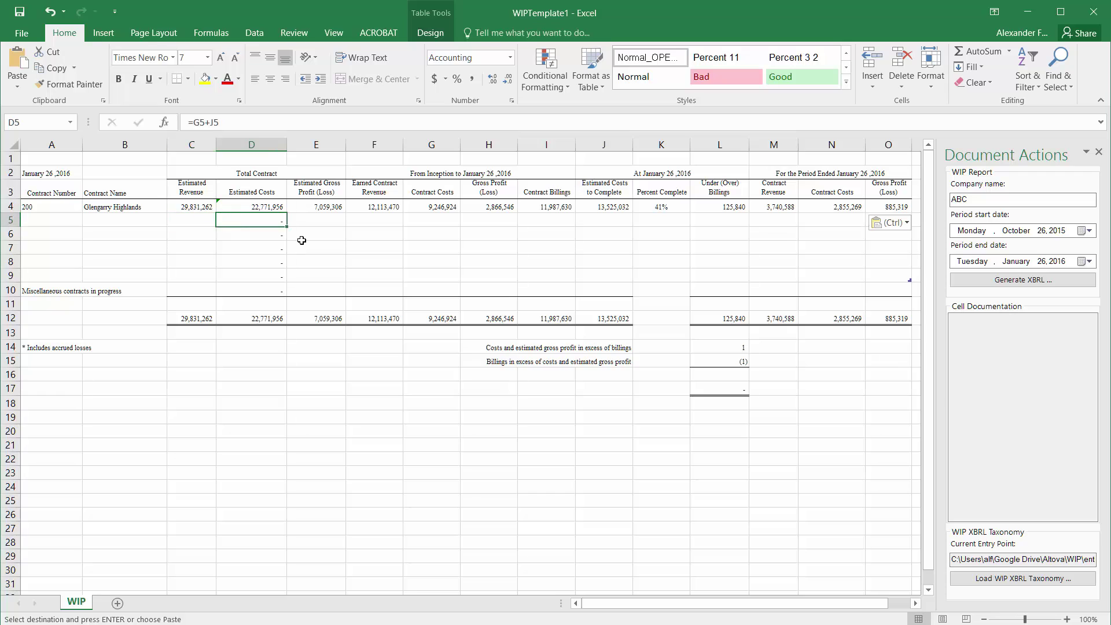
{"action": "left_click", "coordinate": [302, 240]}
{"action": "left_click", "coordinate": [202, 232]}
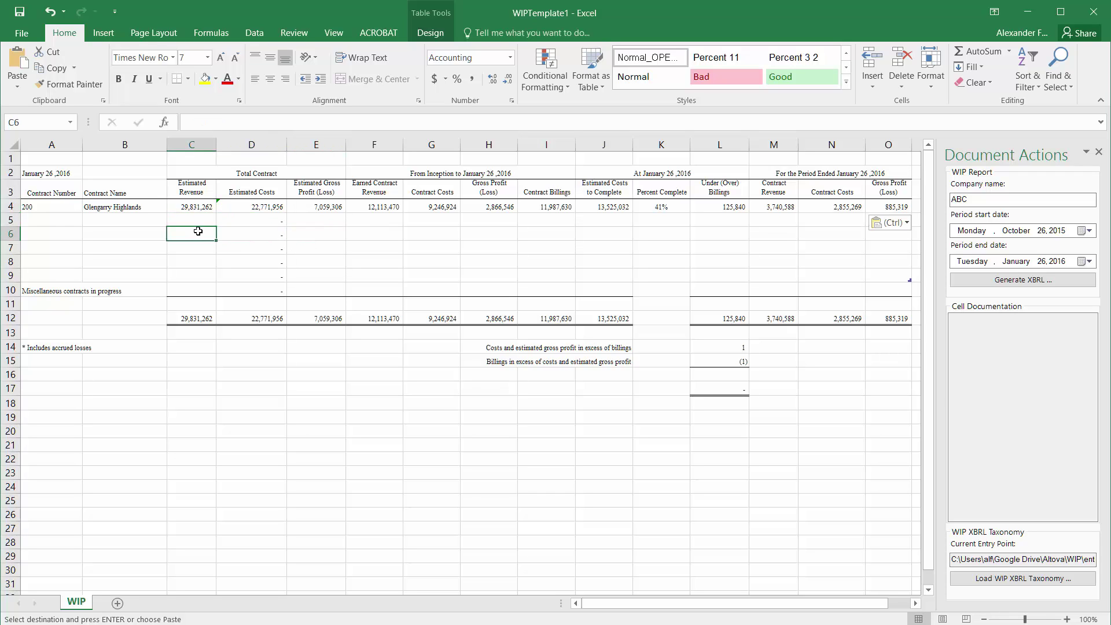
{"action": "left_click", "coordinate": [50, 217]}
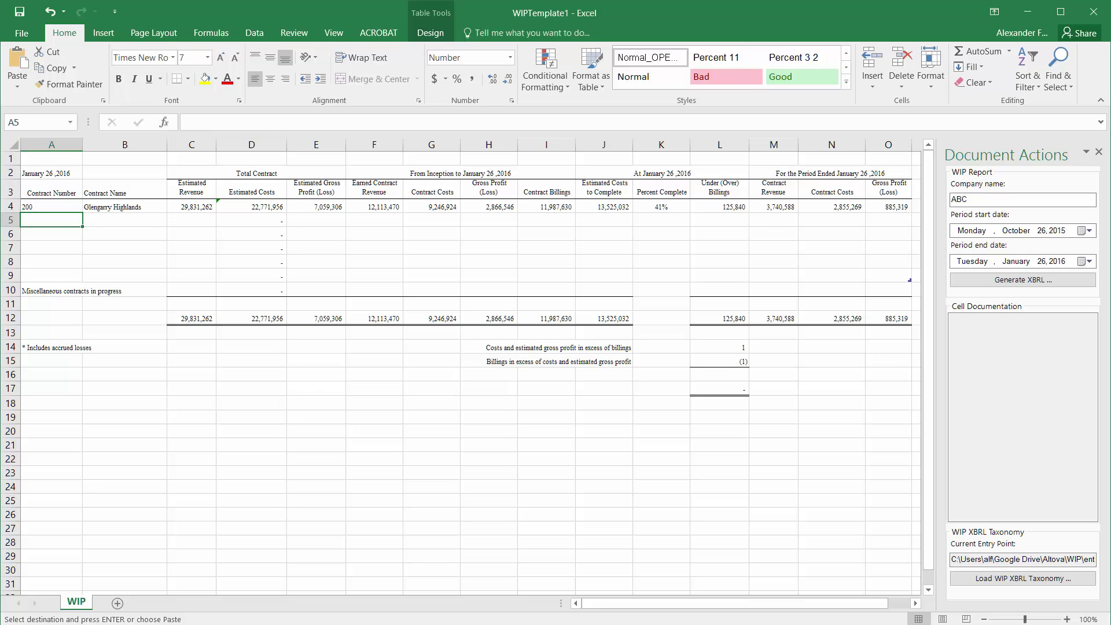
Copy the SUPP-WIP rows for contracts 201–203 and return to WIPTemplate1
{"action": "key", "text": "alt+Tab"}
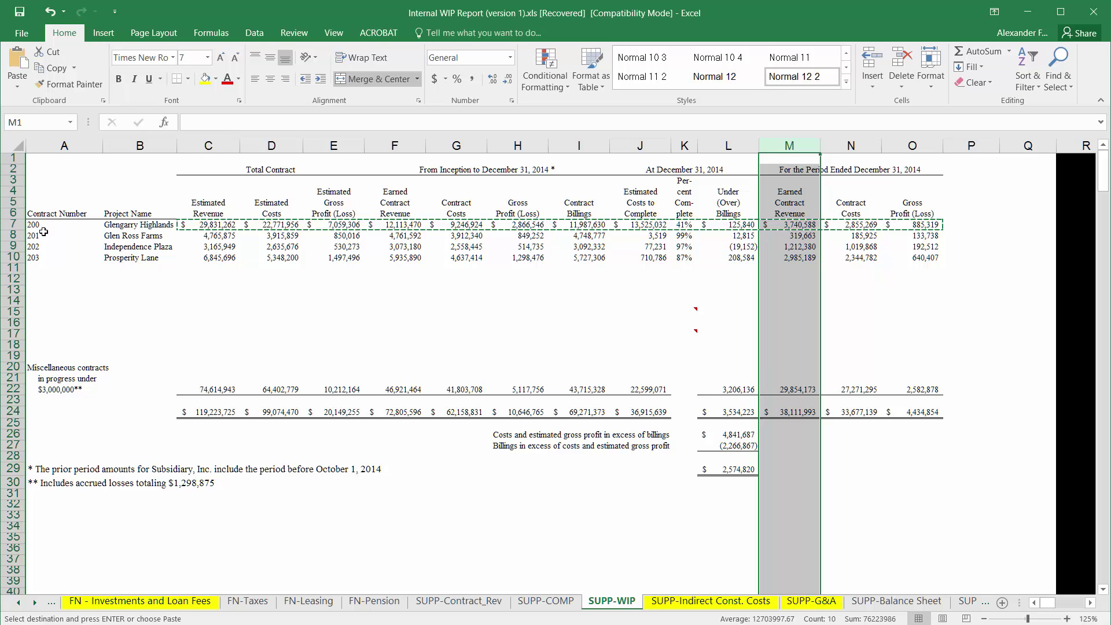
{"action": "left_click_drag", "start_coordinate": [36, 234], "coordinate": [914, 262]}
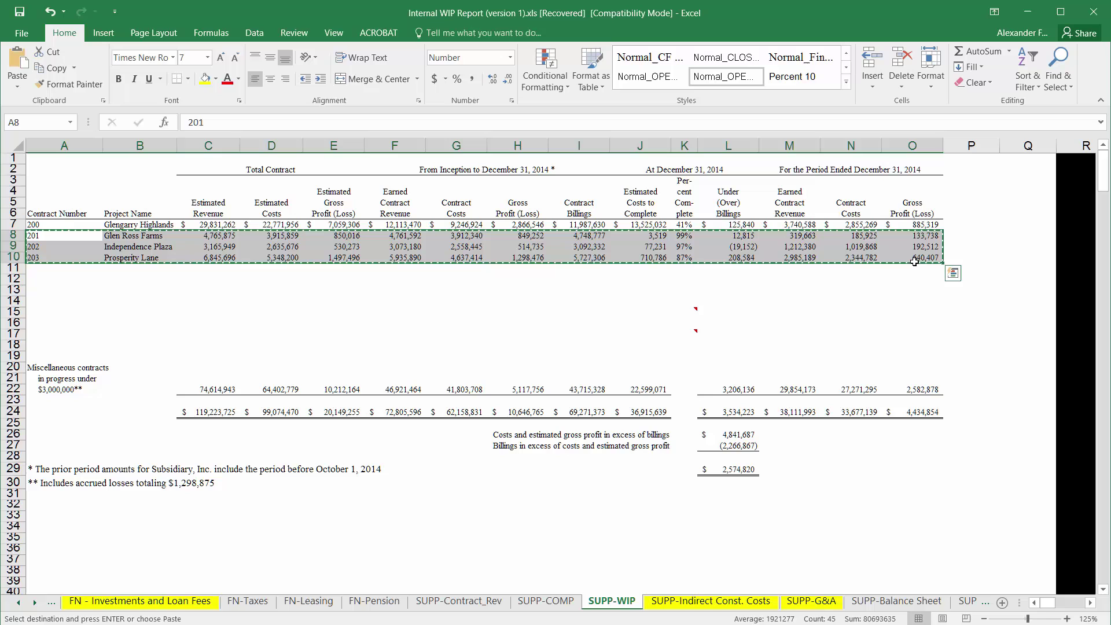
{"action": "key", "text": "ctrl+c"}
{"action": "key", "text": "alt+Tab"}
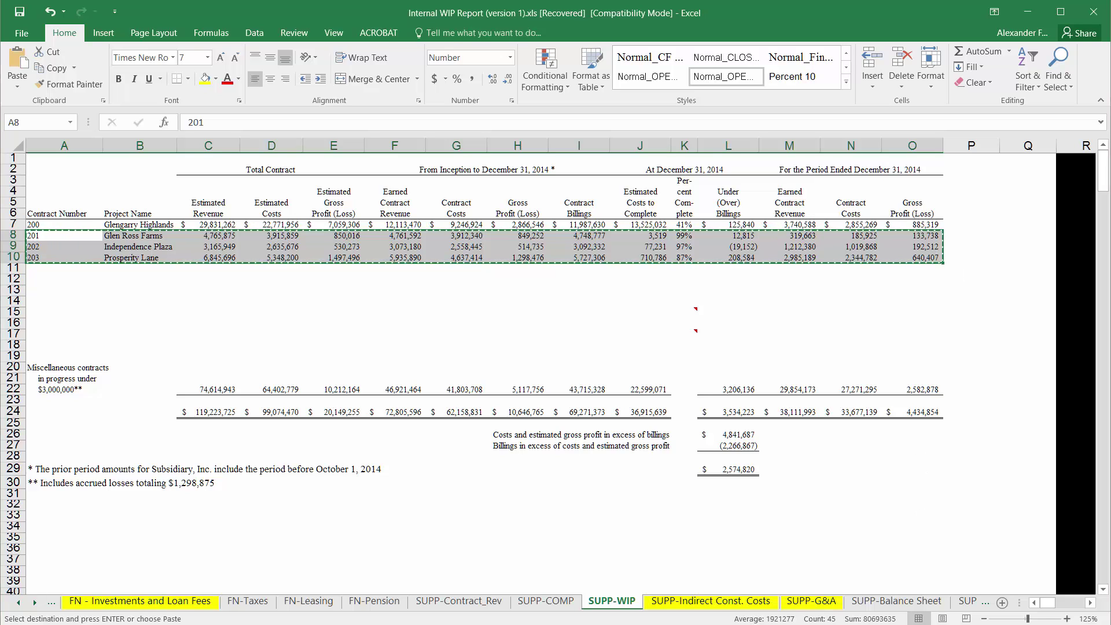
Paste contracts 201–203 into rows 5–7 without their original formatting
{"action": "left_click", "coordinate": [31, 219]}
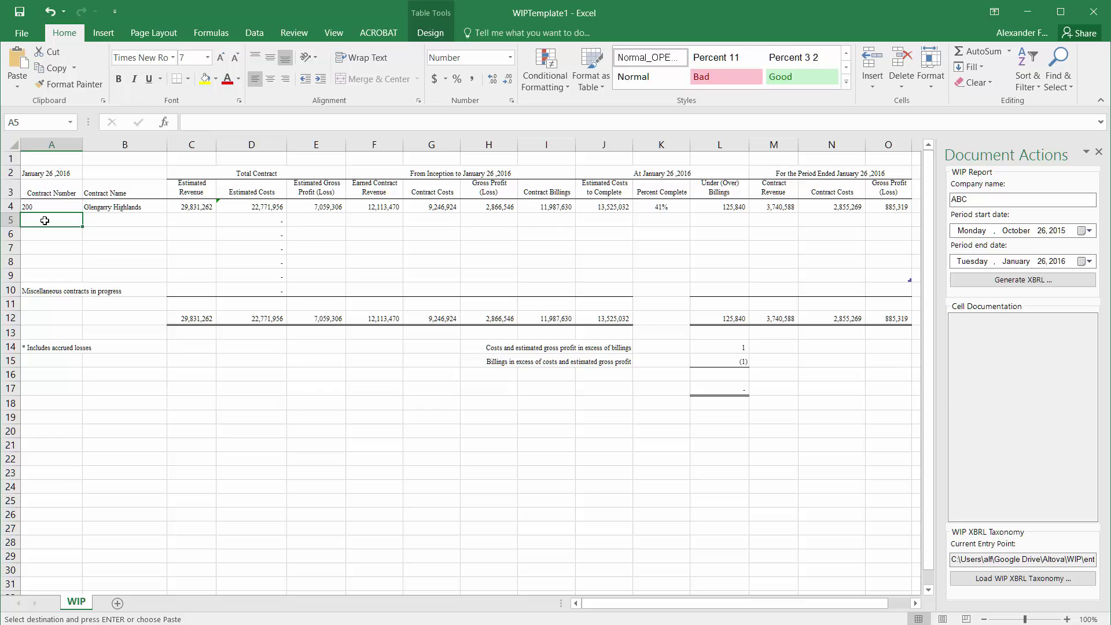
{"action": "key", "text": "ctrl+v"}
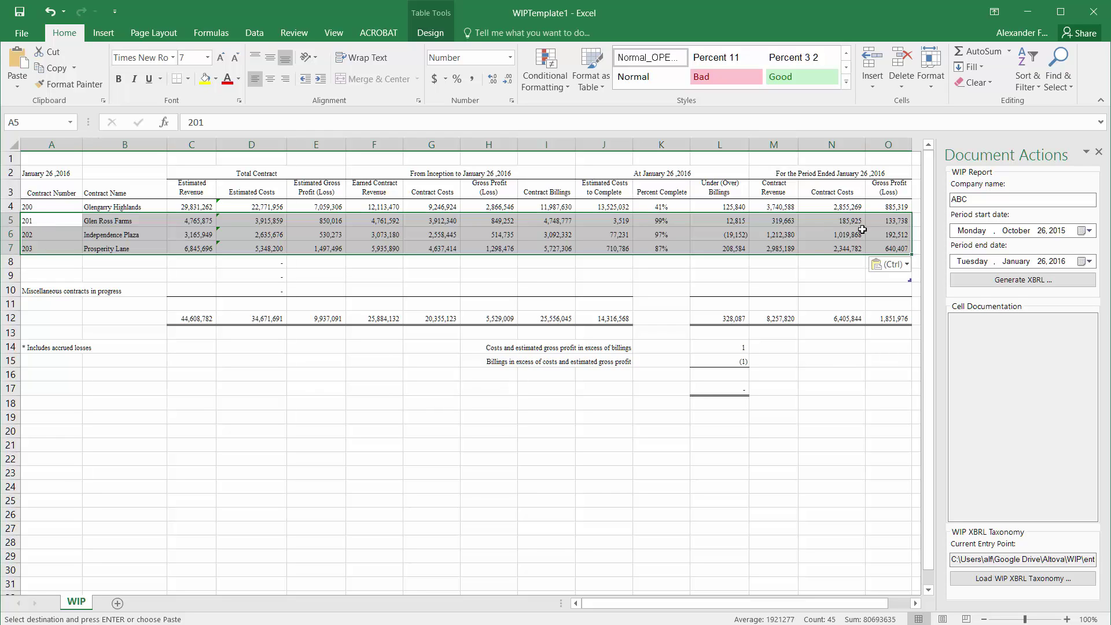
{"action": "left_click", "coordinate": [905, 265]}
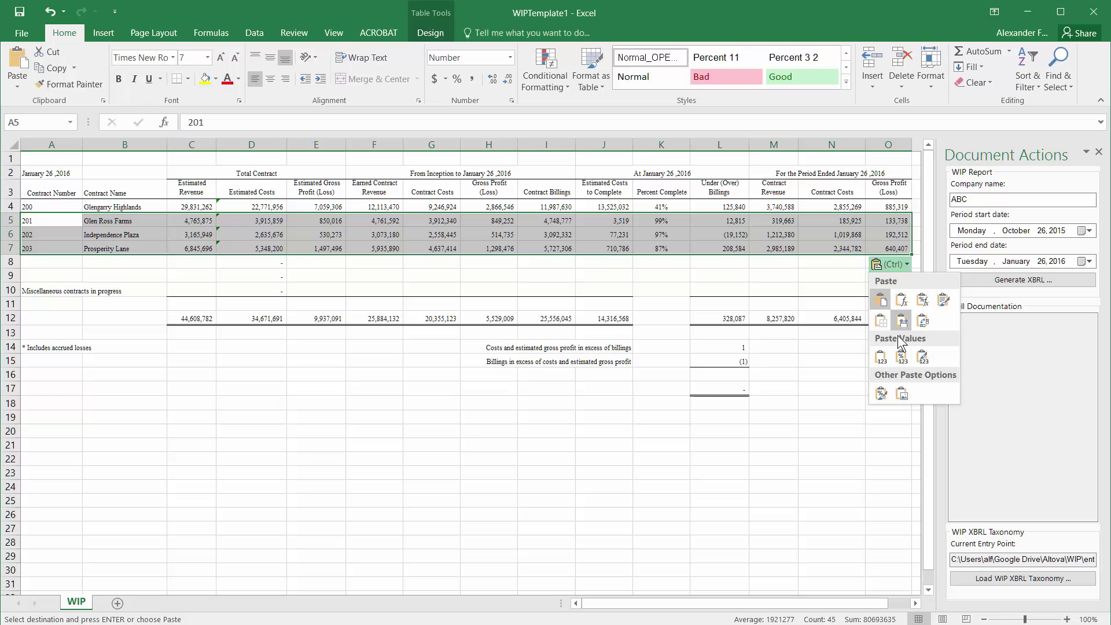
{"action": "left_click", "coordinate": [885, 359]}
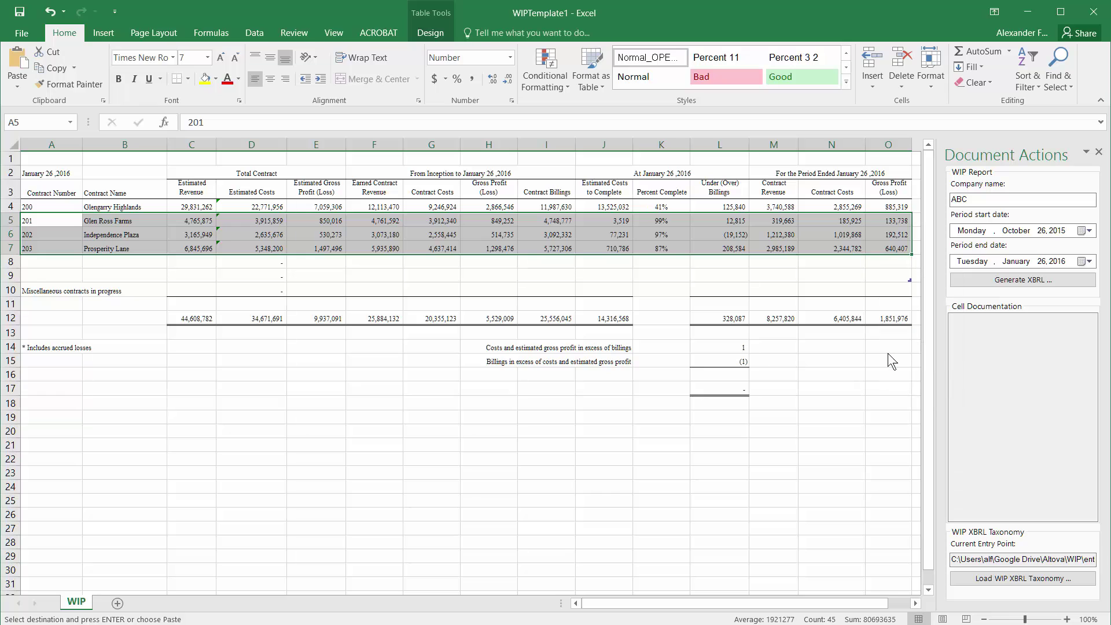
Check the empty-row formula and the 44,608,782 Estimated Revenue total, then select the company name ABC
{"action": "left_click", "coordinate": [229, 257]}
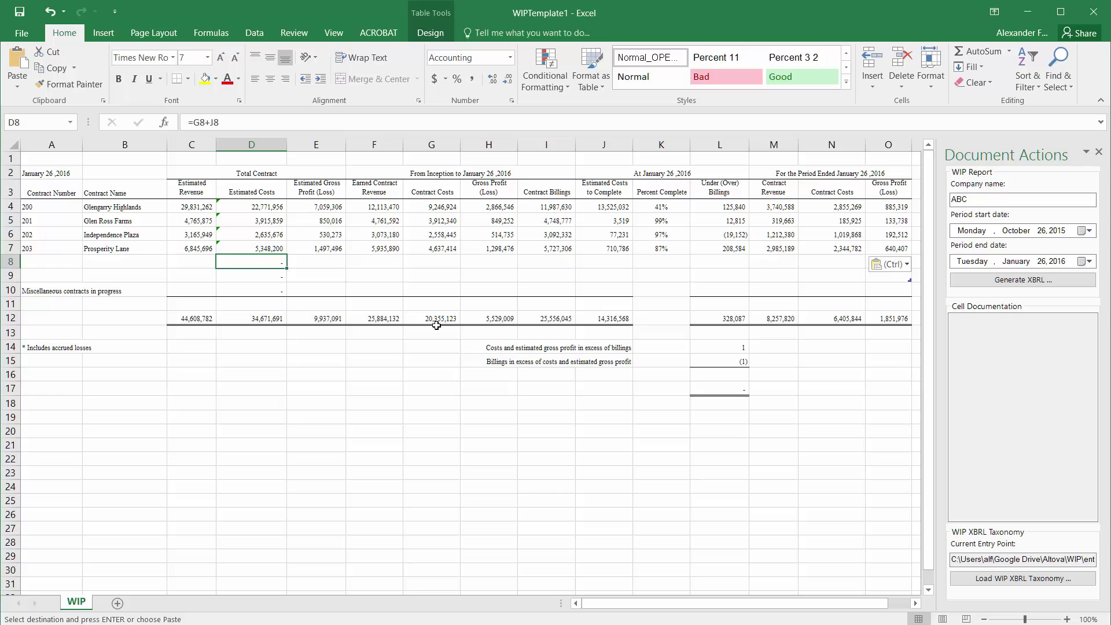
{"action": "left_click", "coordinate": [209, 320]}
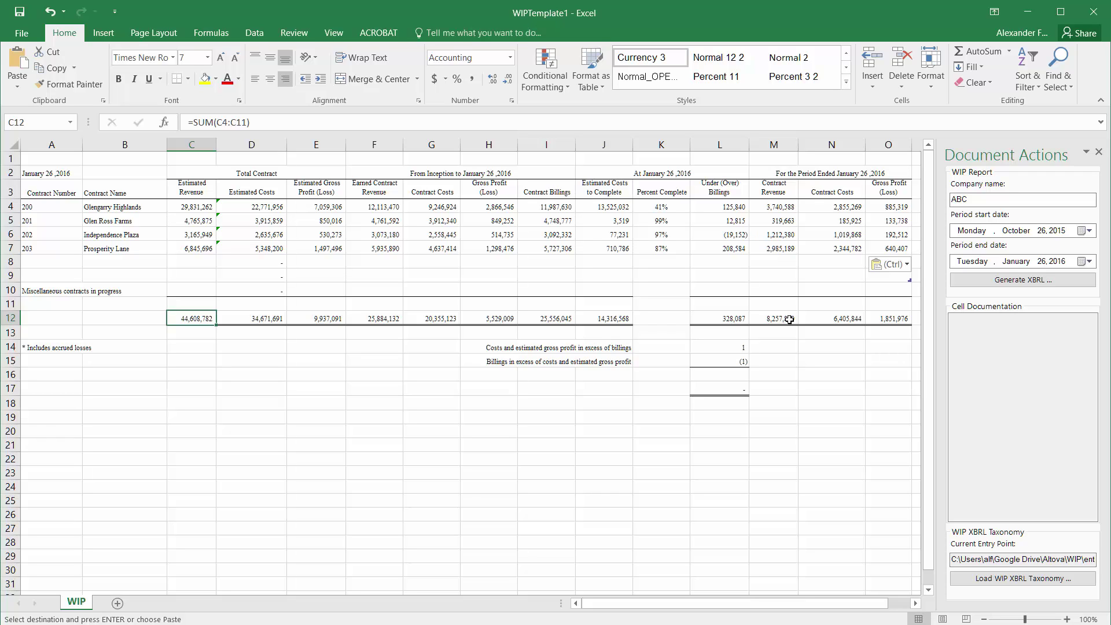
{"action": "double_click", "coordinate": [956, 199]}
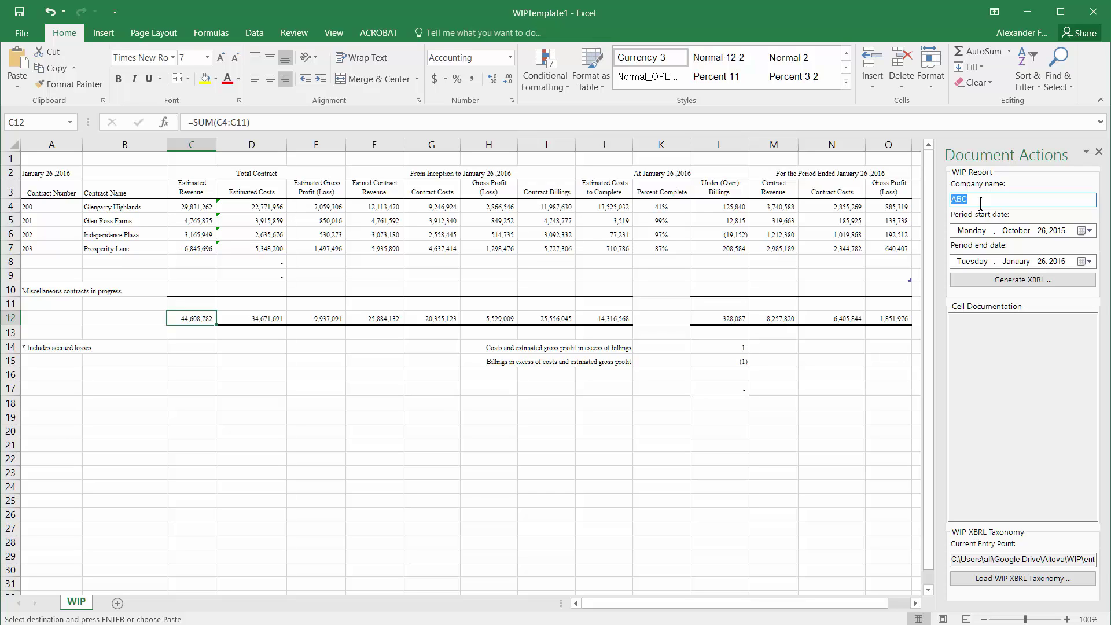
Set company to Glengarry Contractors and the period from 1 Nov 2015 to 31 Jan 2016
{"action": "type", "text": "Glengarry Contractors"}
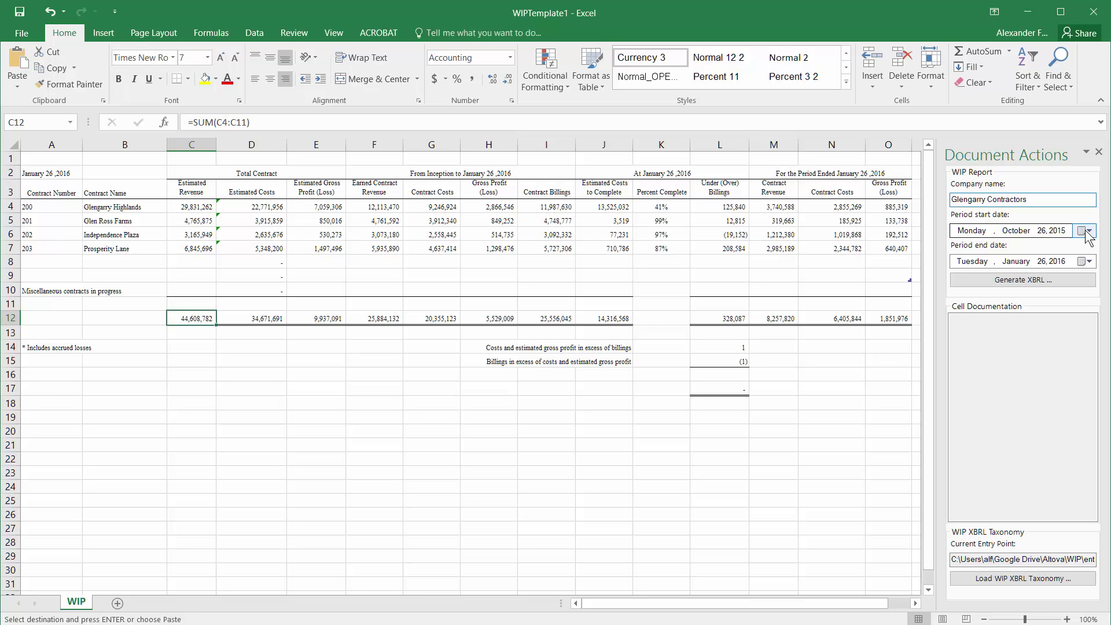
{"action": "left_click", "coordinate": [1089, 262]}
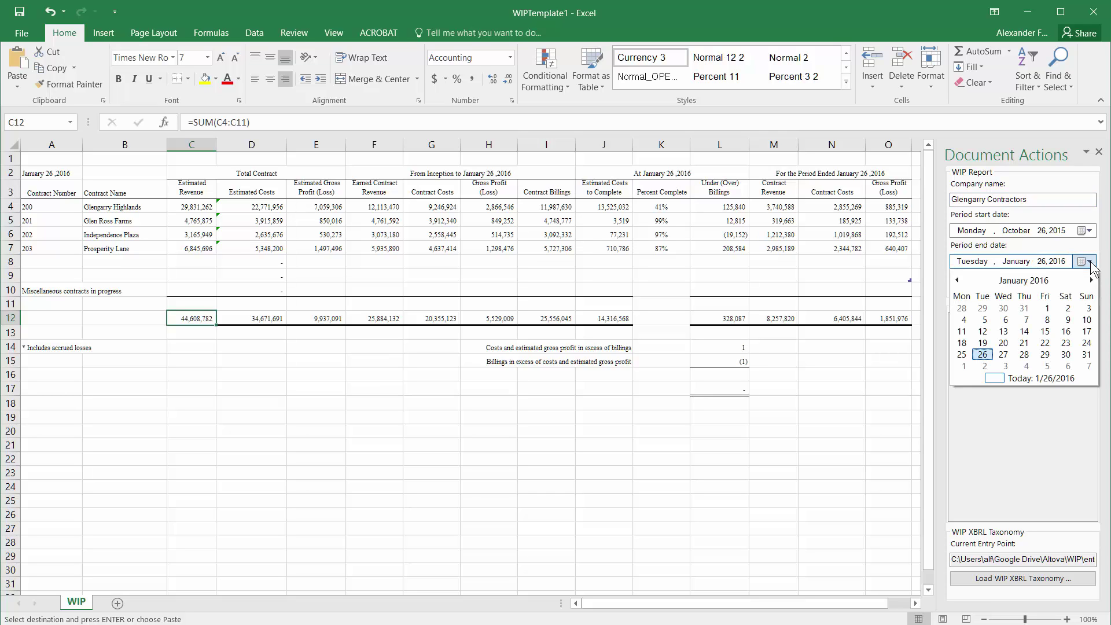
{"action": "left_click", "coordinate": [1086, 354]}
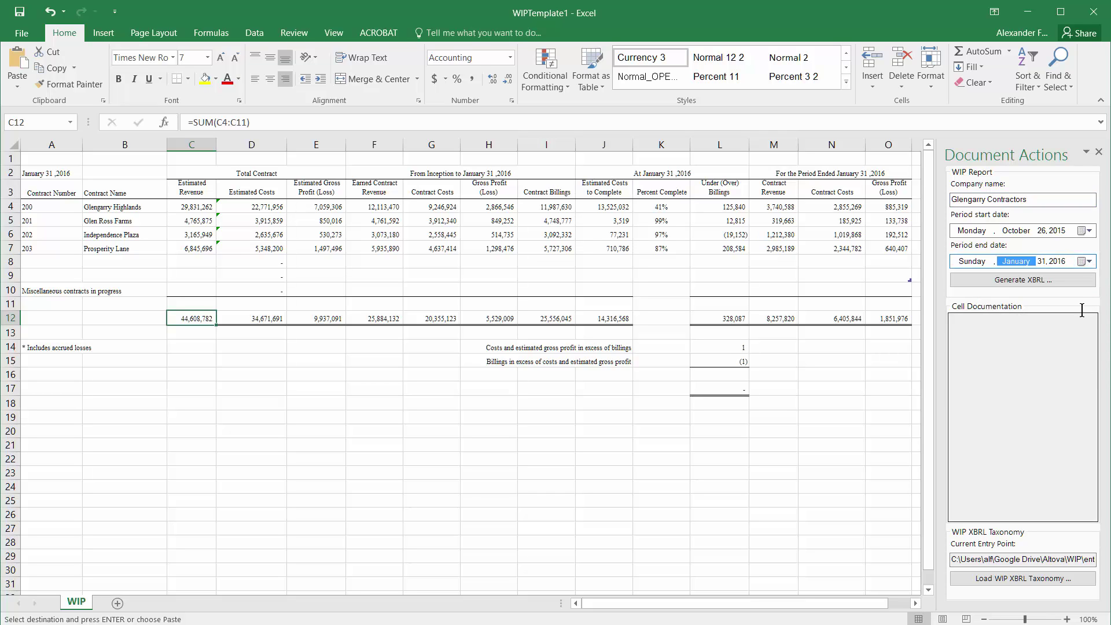
{"action": "left_click", "coordinate": [1086, 231]}
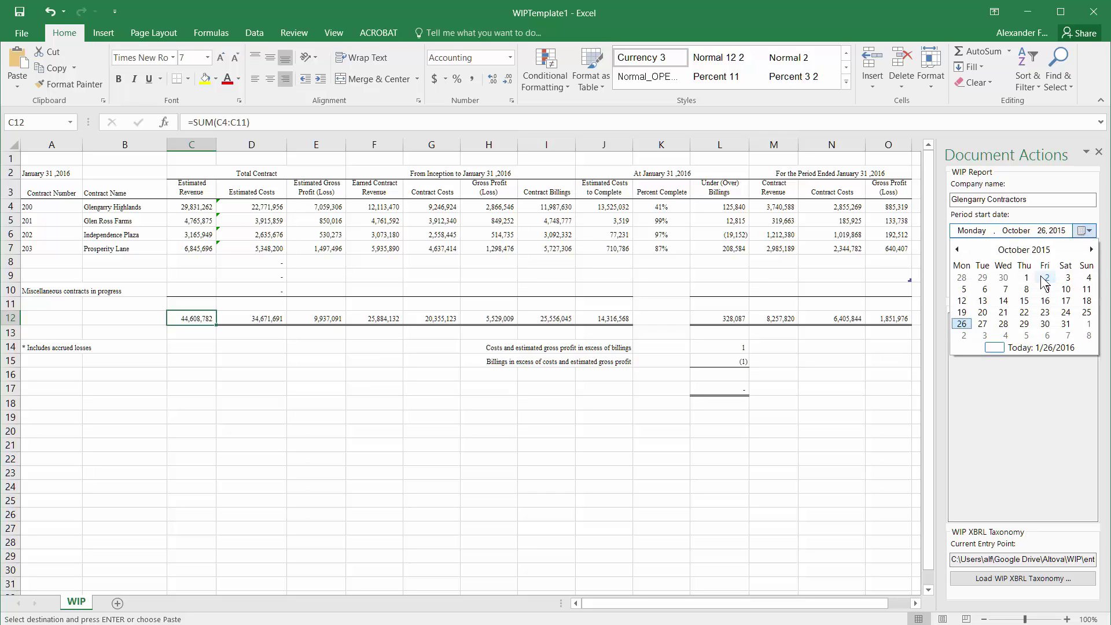
{"action": "left_click", "coordinate": [1089, 324]}
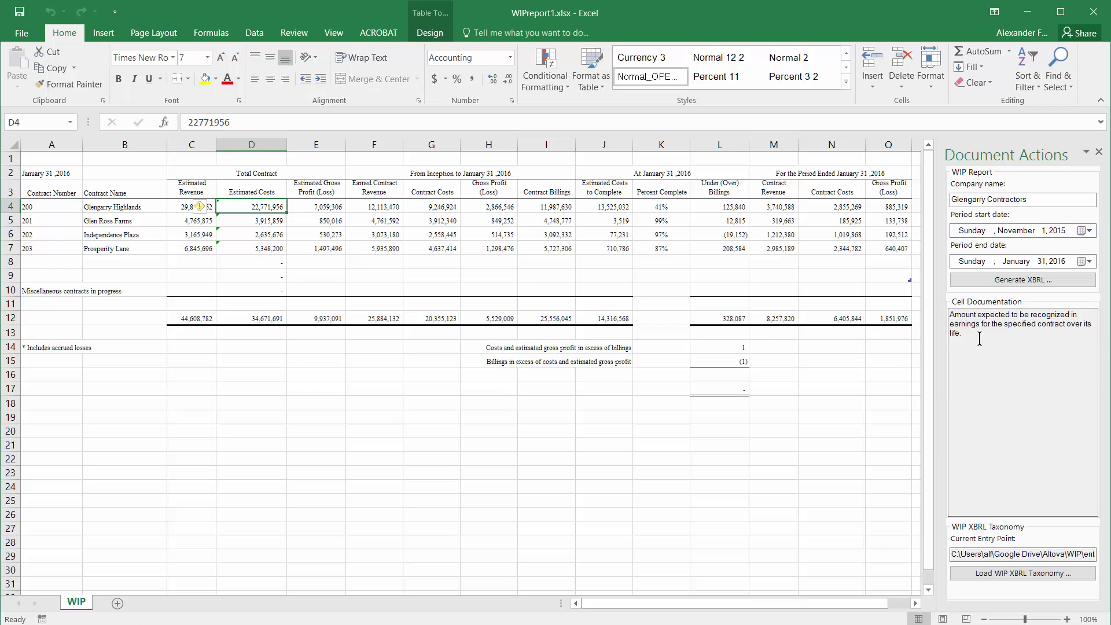
Generate the XBRL instance and save it as WIPreportNovToJan2016 in the WIP folder
{"action": "left_click", "coordinate": [1061, 283]}
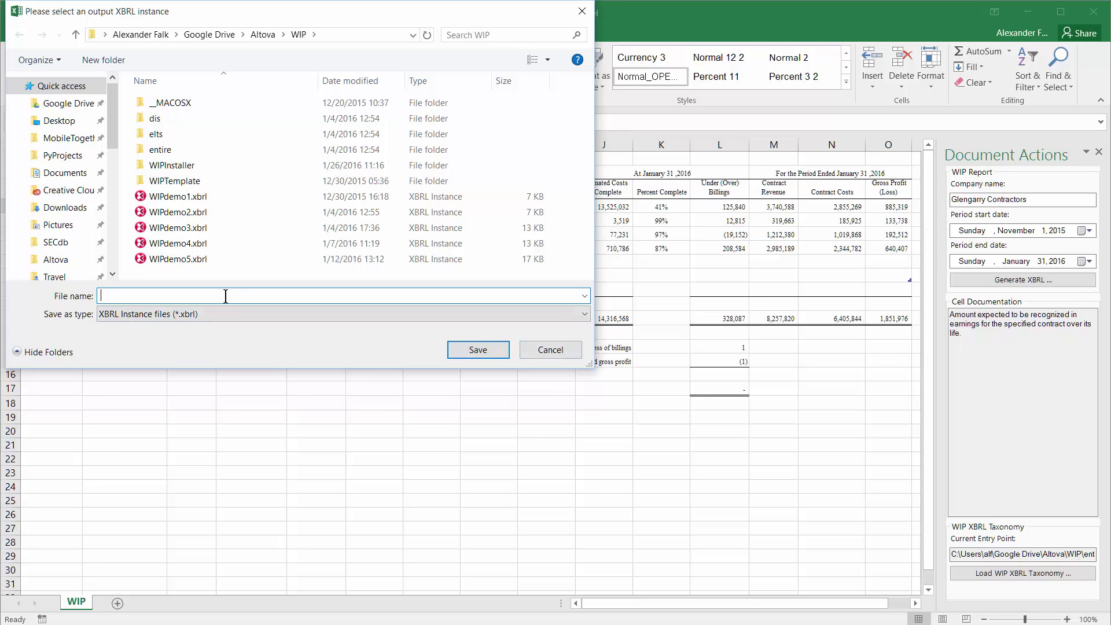
{"action": "type", "text": "WIPreport"}
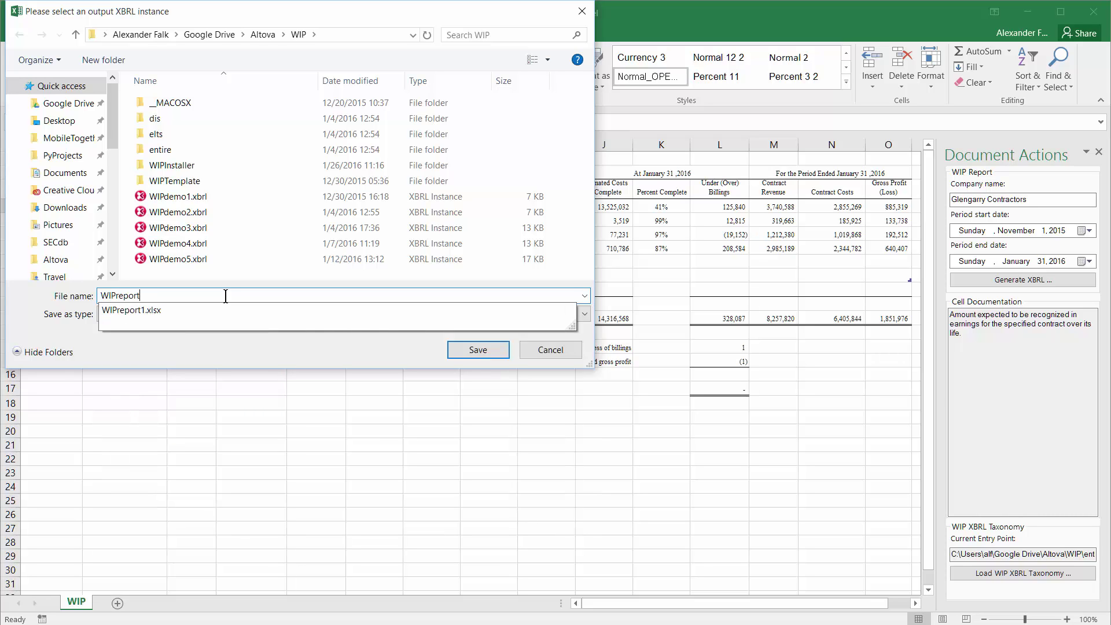
{"action": "type", "text": "NovToJan2"}
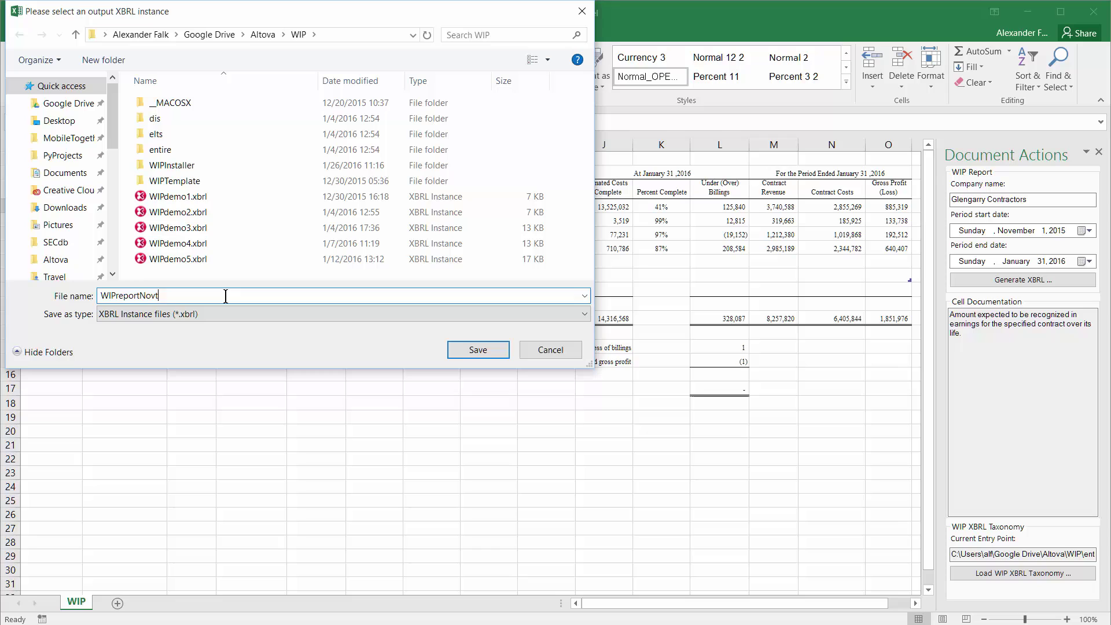
{"action": "type", "text": "016"}
{"action": "key", "text": "Return"}
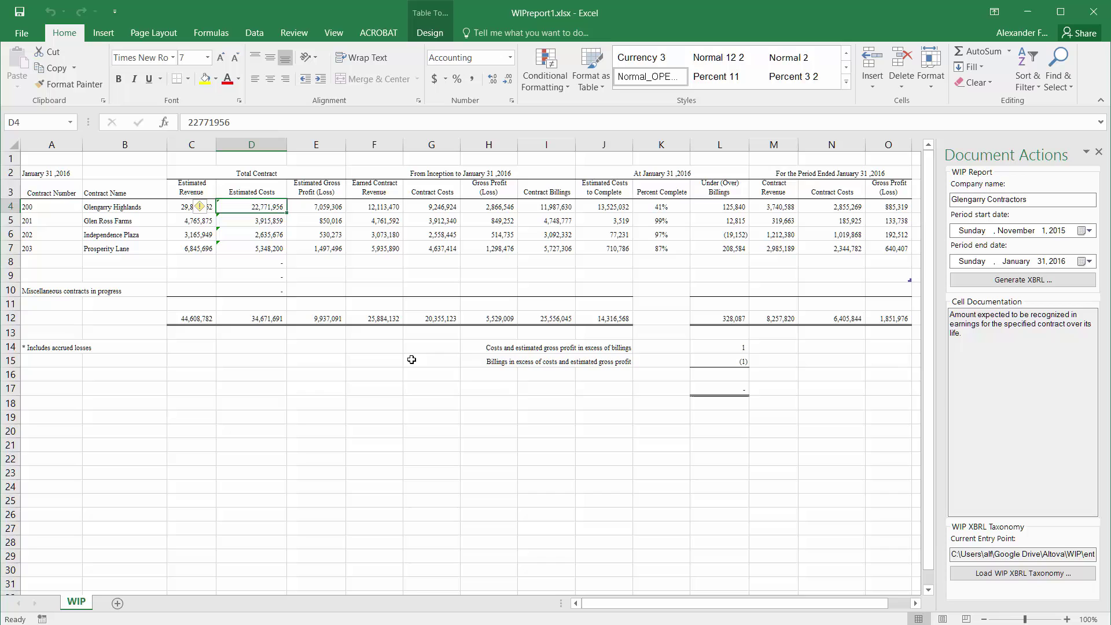
Open WIPreportNovToJan2016.xbrl from the WIP folder in XMLSpy
{"action": "key", "text": "alt+Tab"}
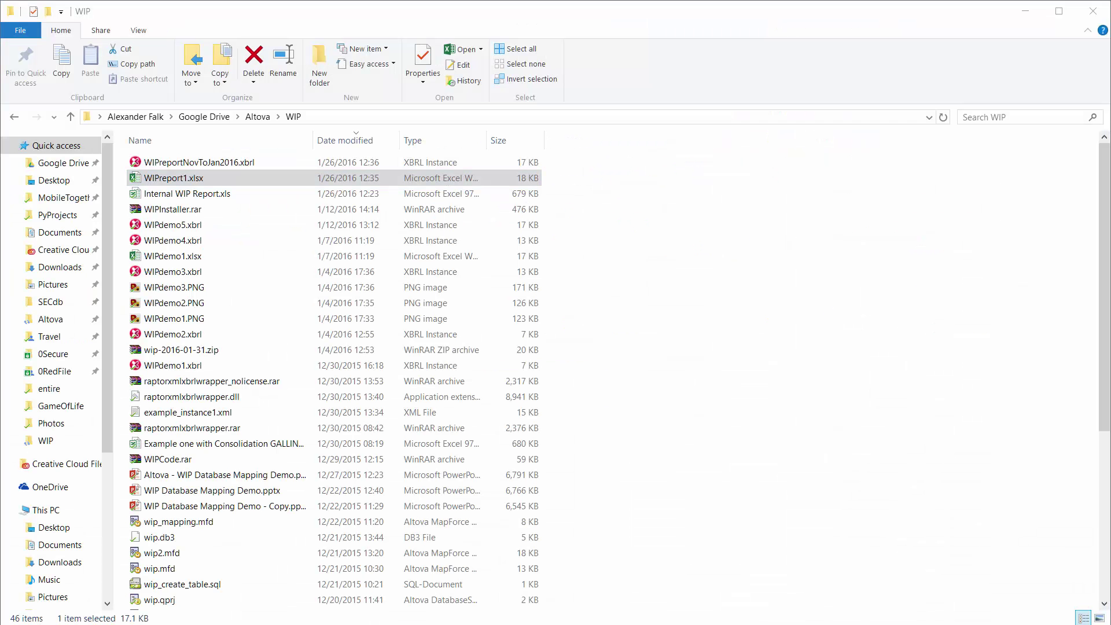
{"action": "left_click", "coordinate": [251, 178]}
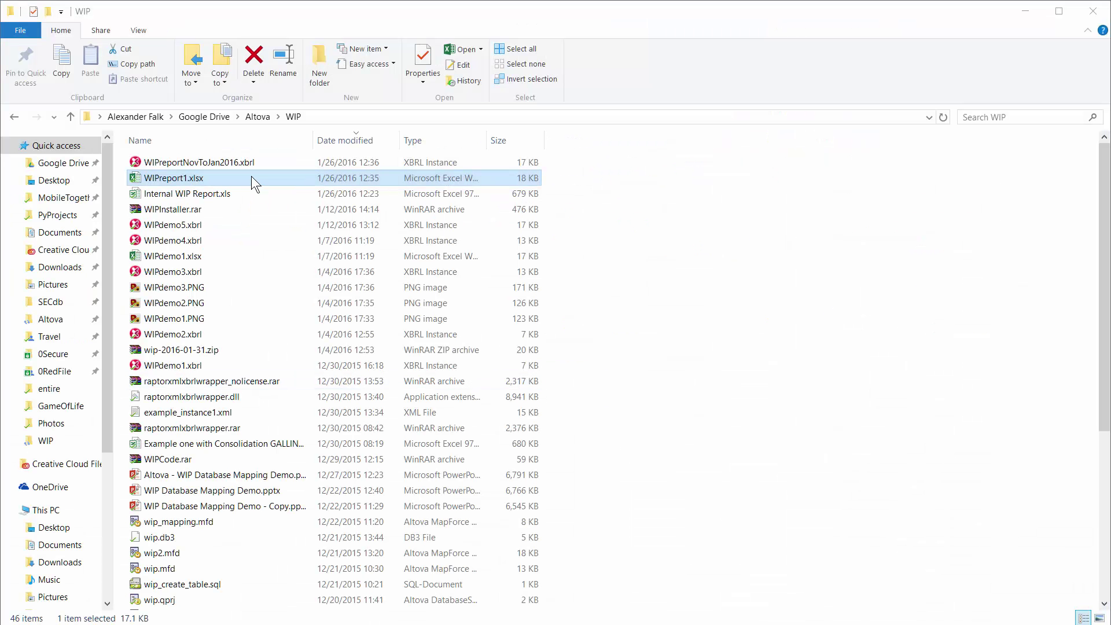
{"action": "double_click", "coordinate": [221, 167]}
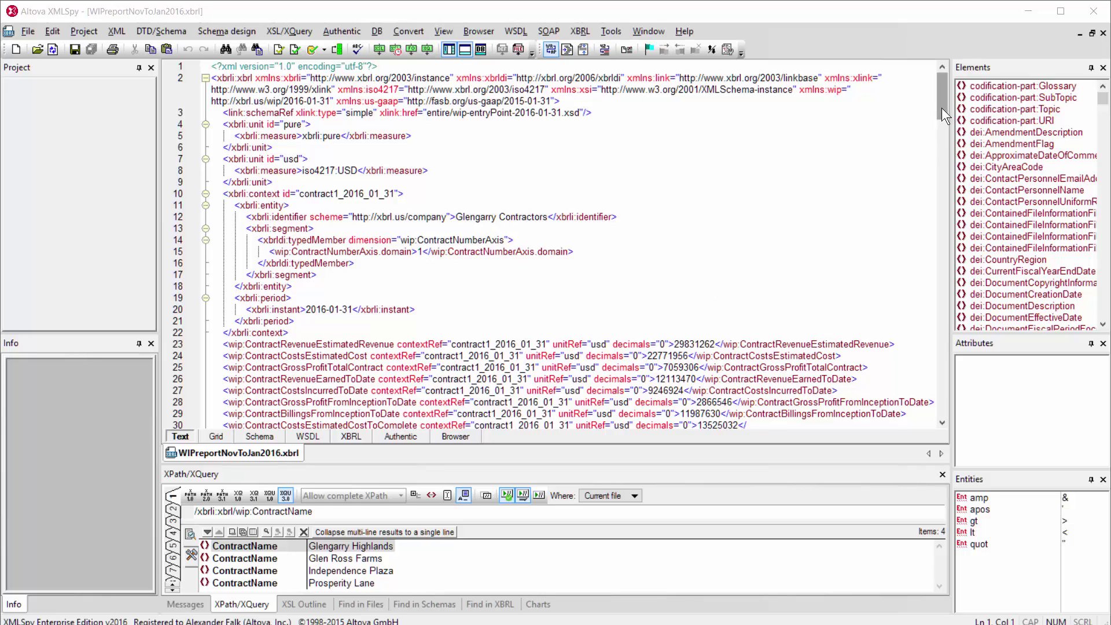
{"action": "mouse_move", "coordinate": [942, 108]}
{"action": "left_mouse_down"}
{"action": "mouse_move", "coordinate": [950, 347]}
{"action": "mouse_move", "coordinate": [962, 100]}
{"action": "left_mouse_up"}
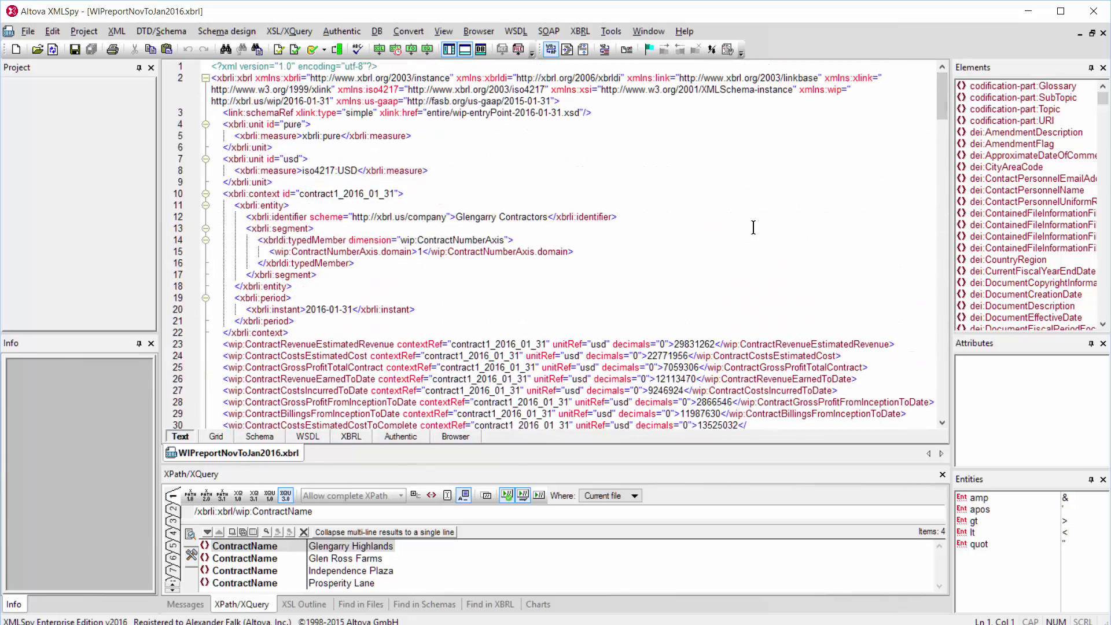
{"action": "left_click", "coordinate": [329, 327]}
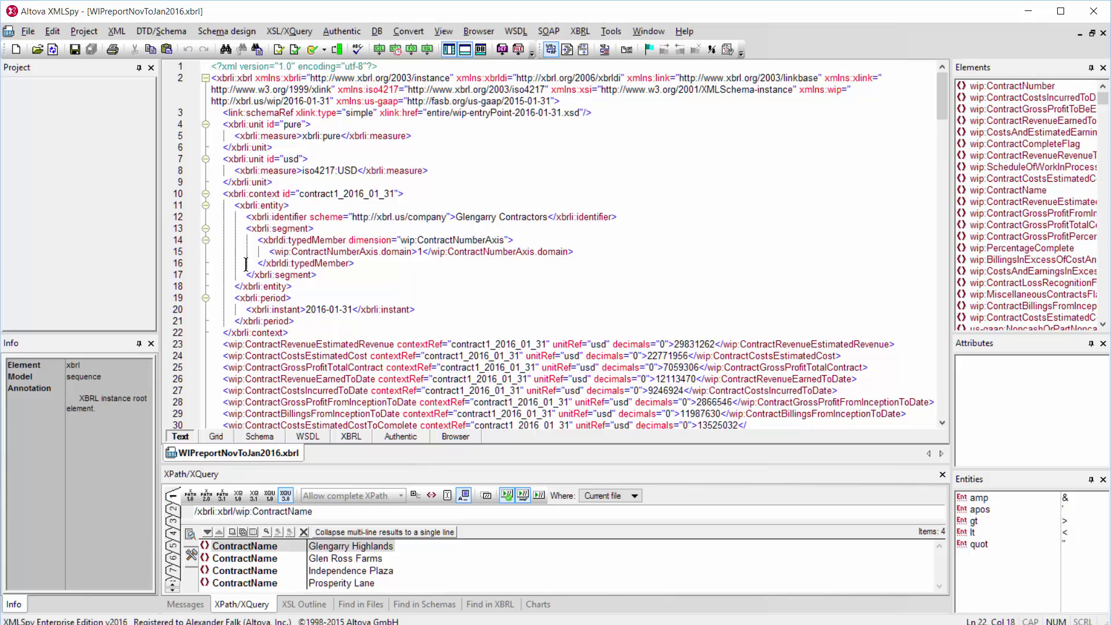
{"action": "left_click", "coordinate": [307, 344]}
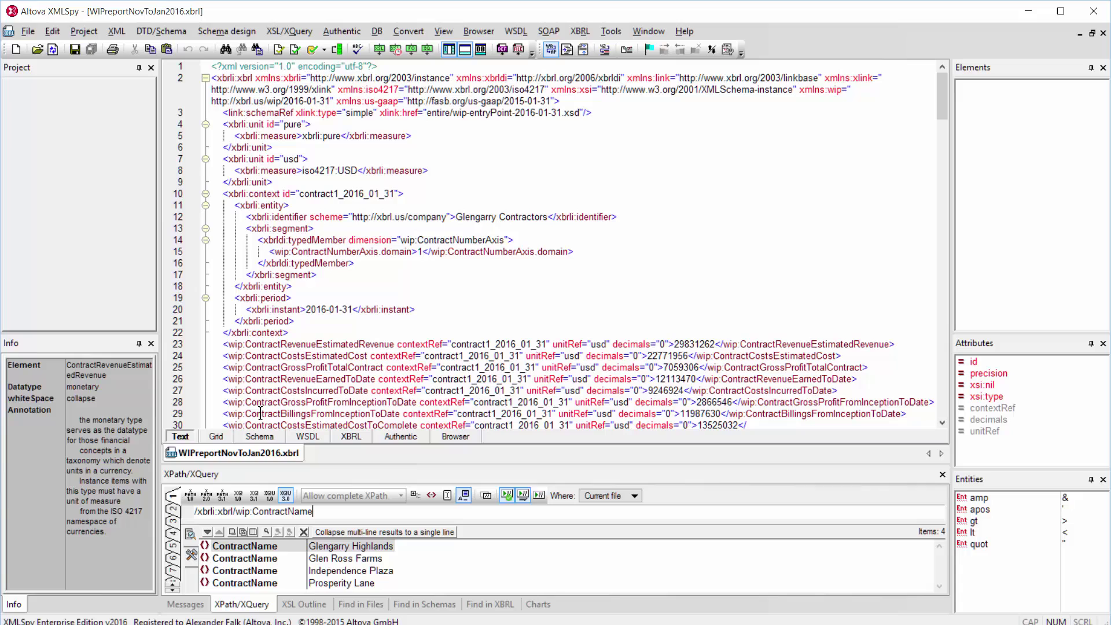
{"action": "left_click", "coordinate": [214, 510]}
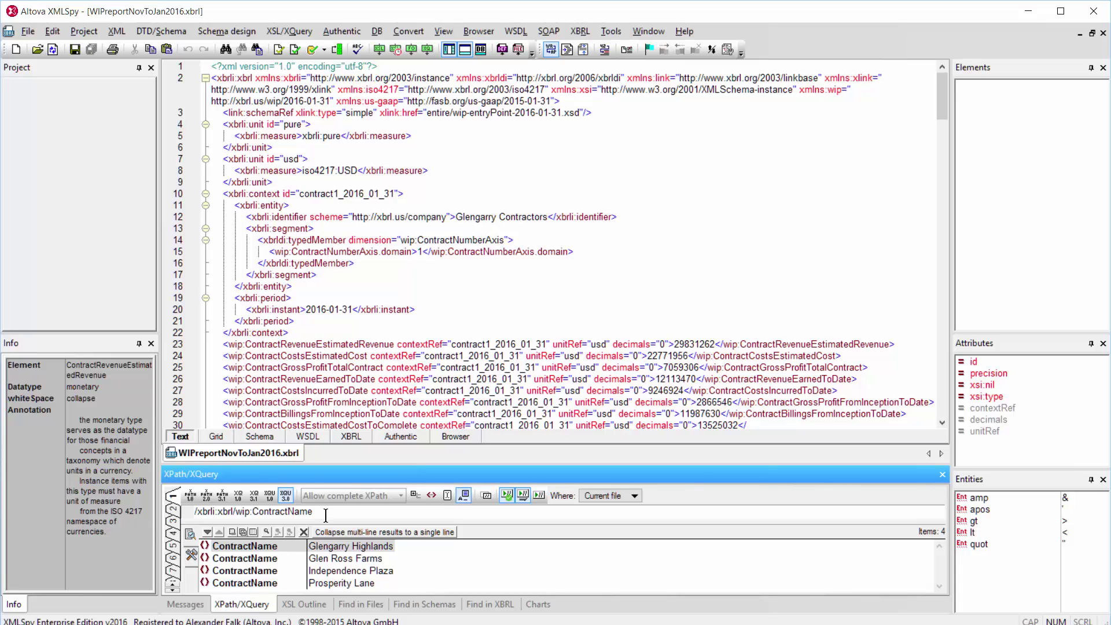
Review the Glen Ross Farms contract facts in the instance, then return to WIPreport1.xlsx in Excel
{"action": "left_click", "coordinate": [340, 558]}
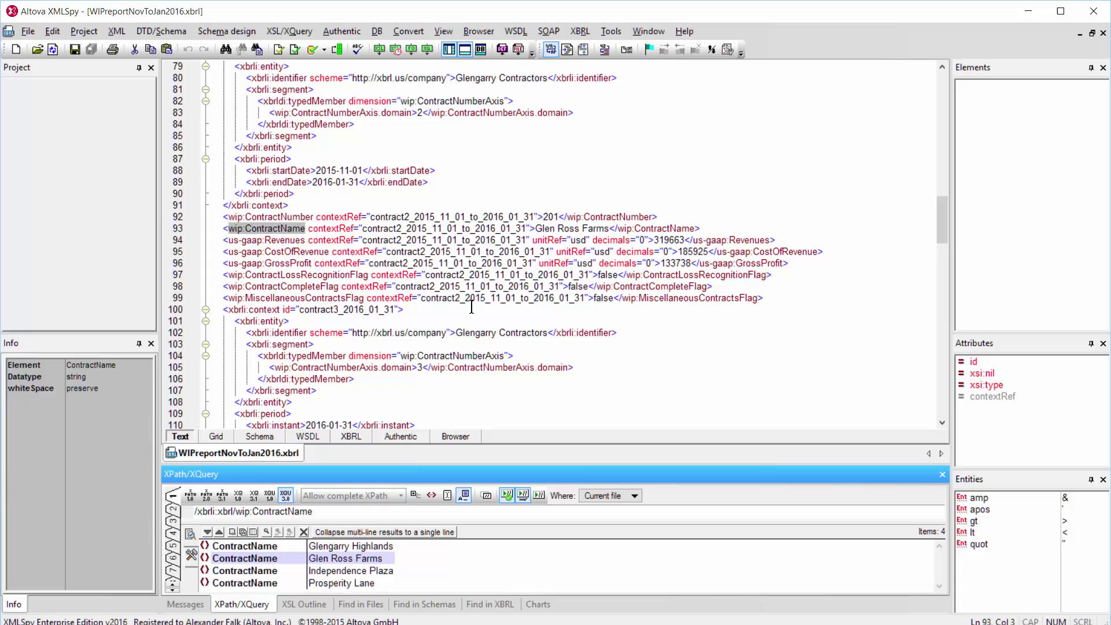
{"action": "scroll", "coordinate": [472, 307], "scroll_direction": "up", "scroll_amount": 9}
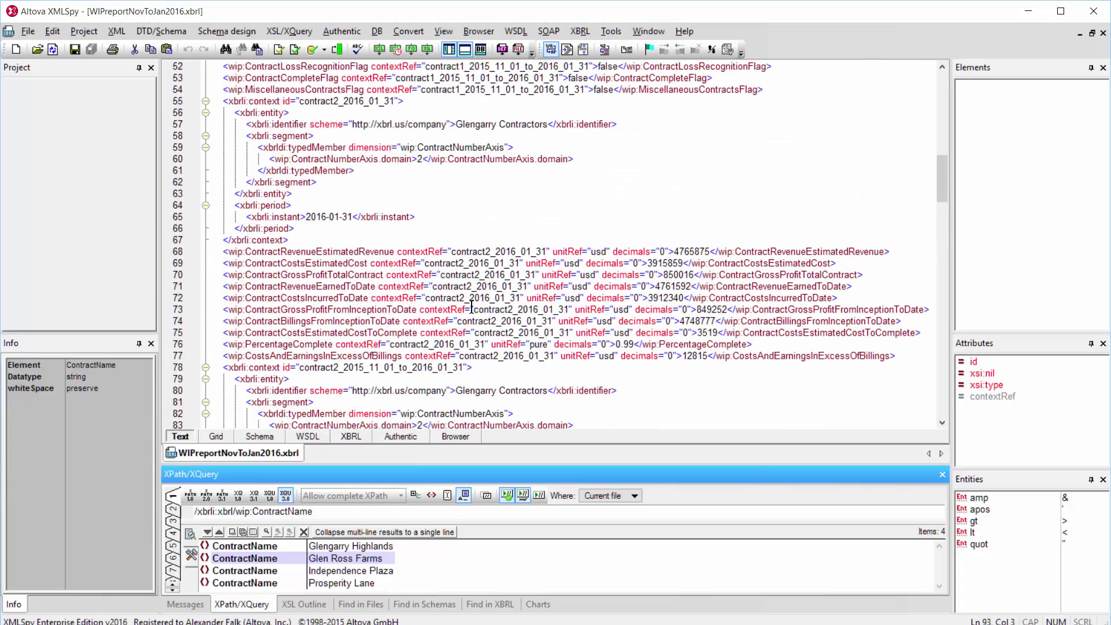
{"action": "scroll", "coordinate": [472, 307], "scroll_direction": "up", "scroll_amount": 9}
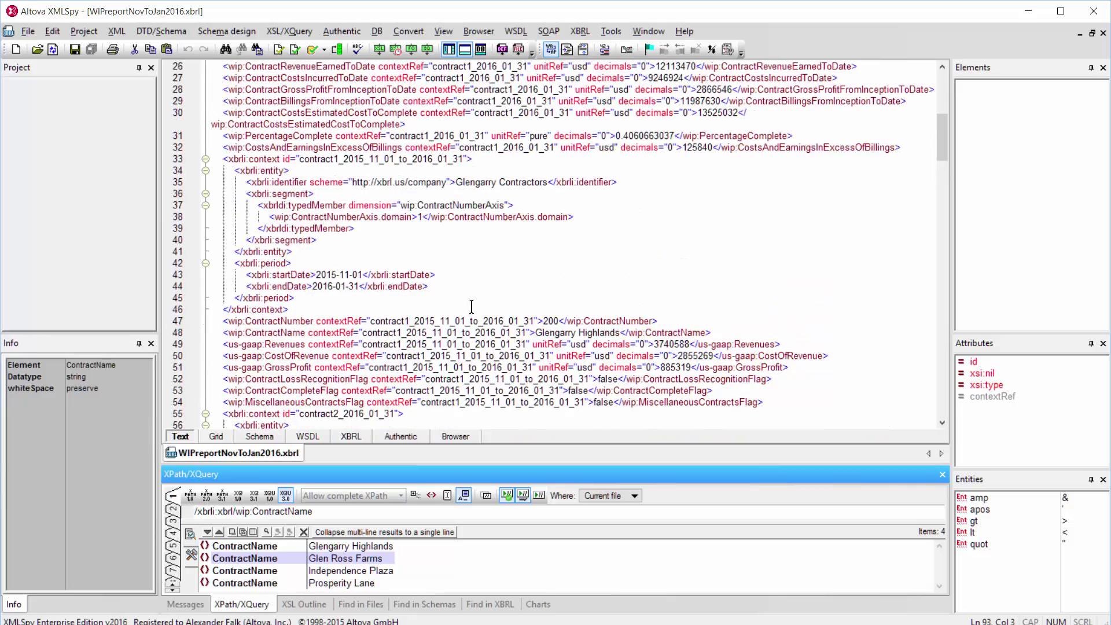
{"action": "scroll", "coordinate": [472, 307], "scroll_direction": "up", "scroll_amount": 7}
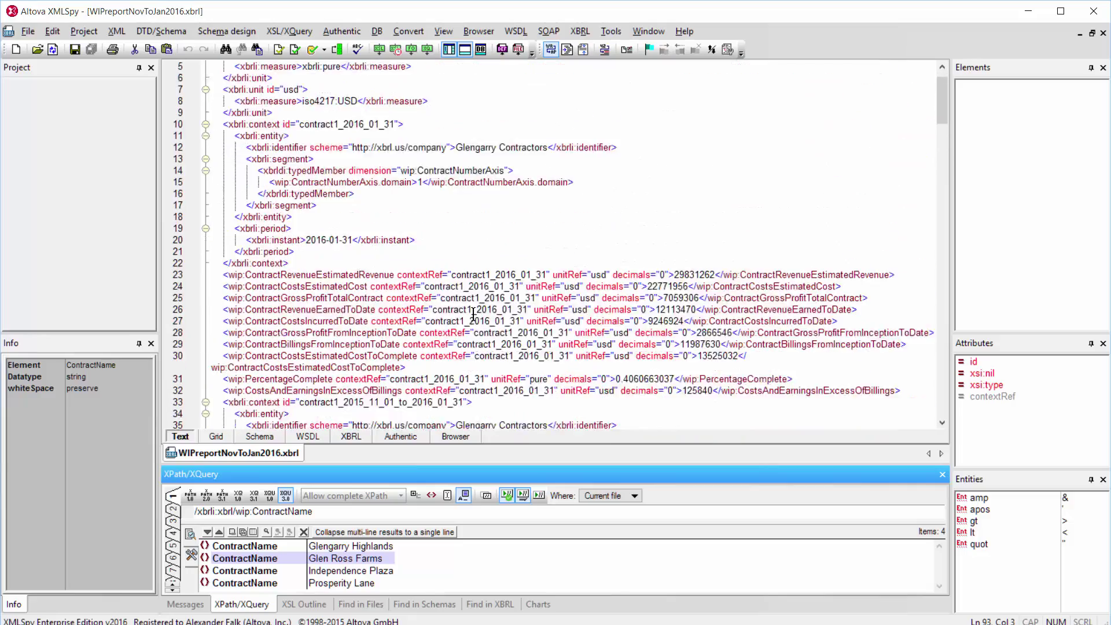
{"action": "scroll", "coordinate": [473, 314], "scroll_direction": "down", "scroll_amount": 10}
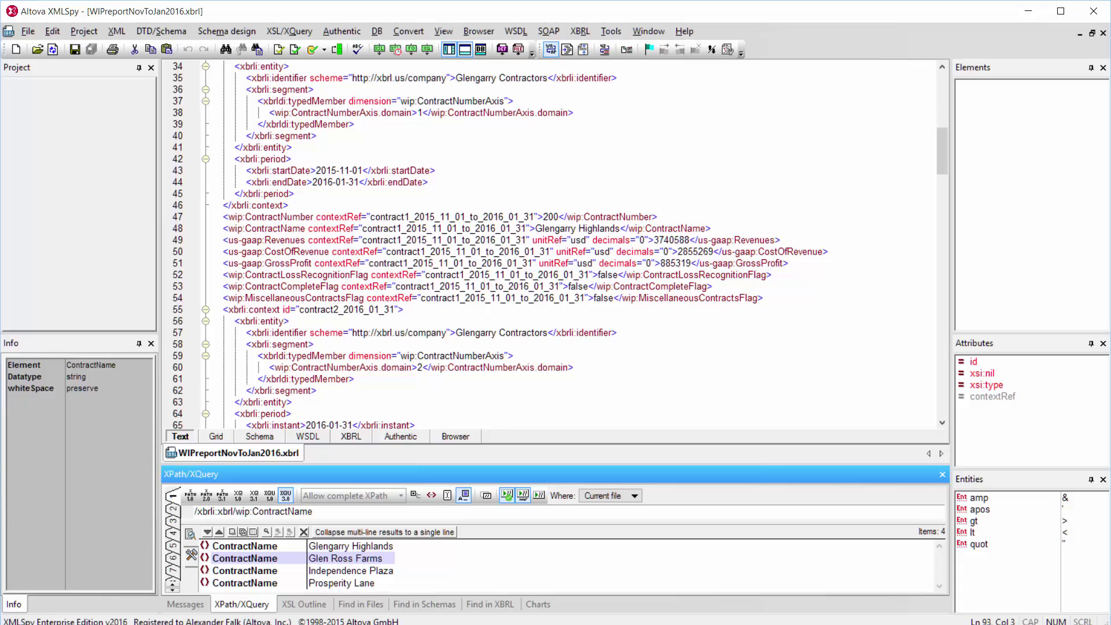
{"action": "key", "text": "alt+Tab"}
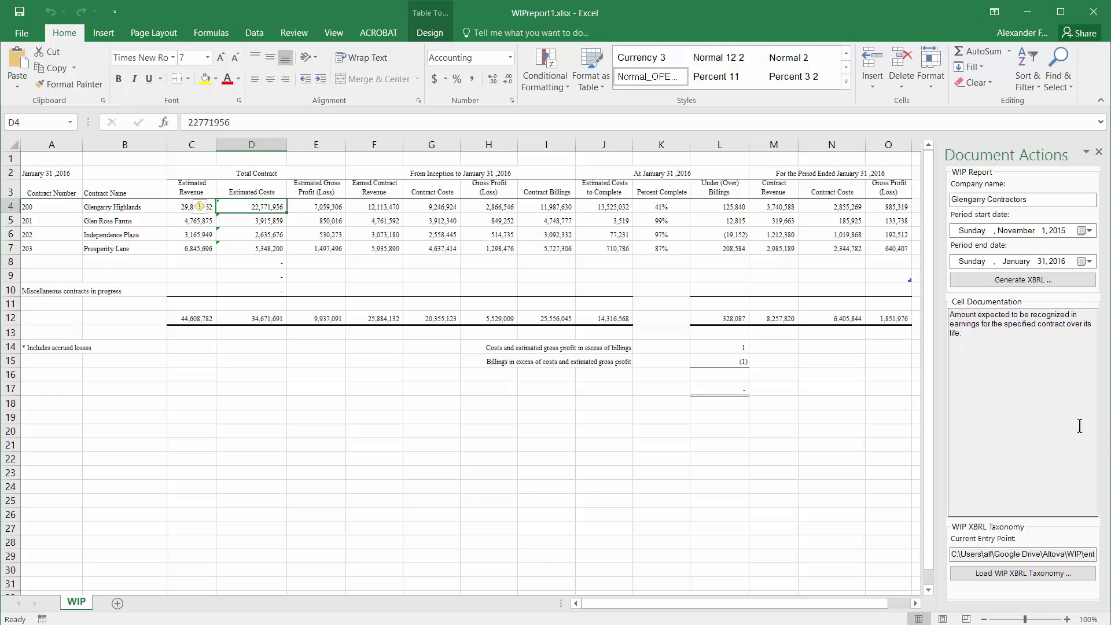
{"action": "left_click", "coordinate": [264, 248]}
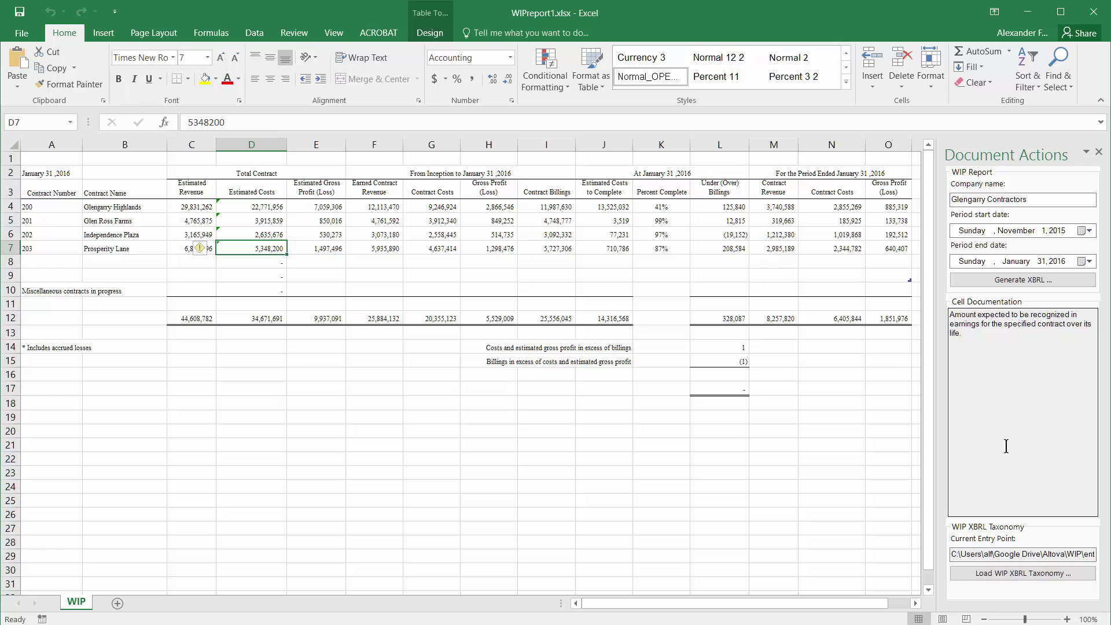
{"action": "left_click", "coordinate": [272, 206]}
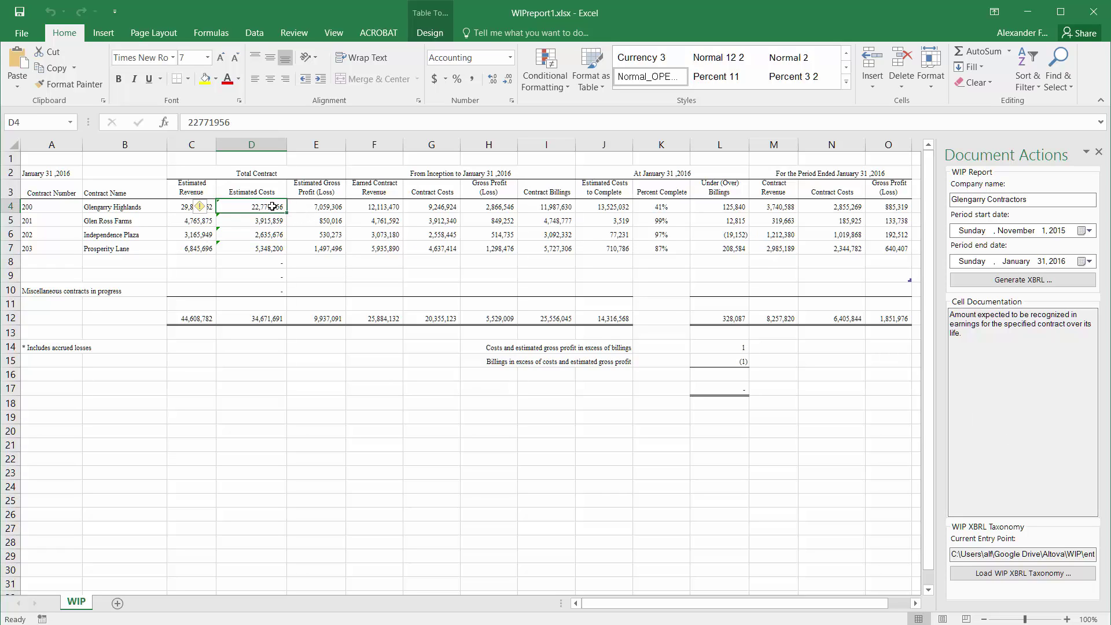
Link Glengarry Highlands' Estimated Costs in D4 to SUPP-WIP!D7 of Internal WIP Report
{"action": "double_click", "coordinate": [221, 122]}
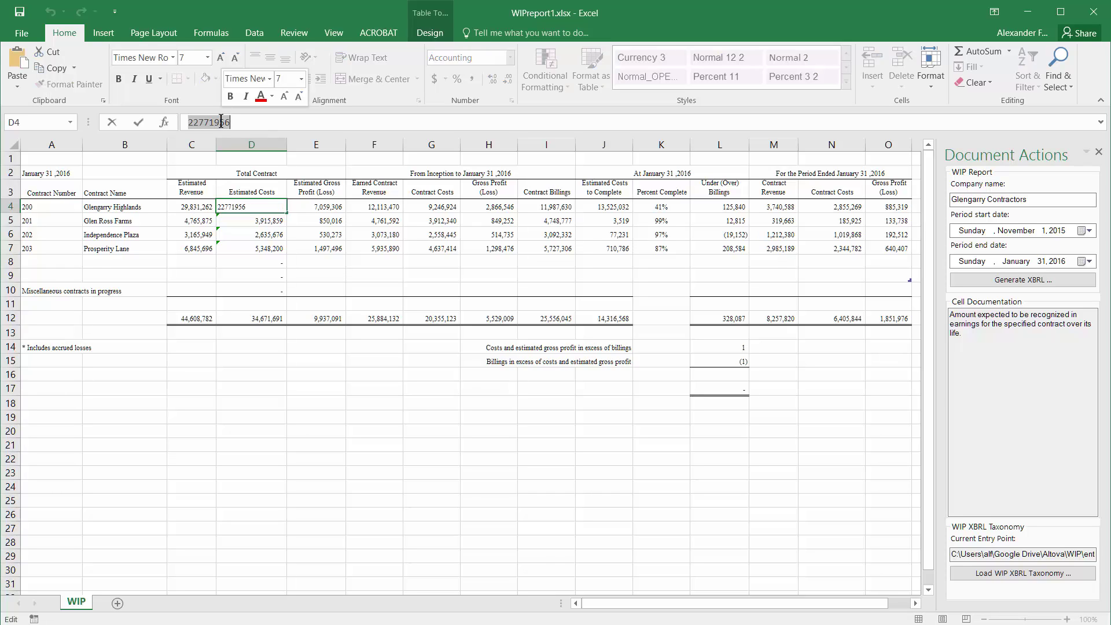
{"action": "type", "text": "="}
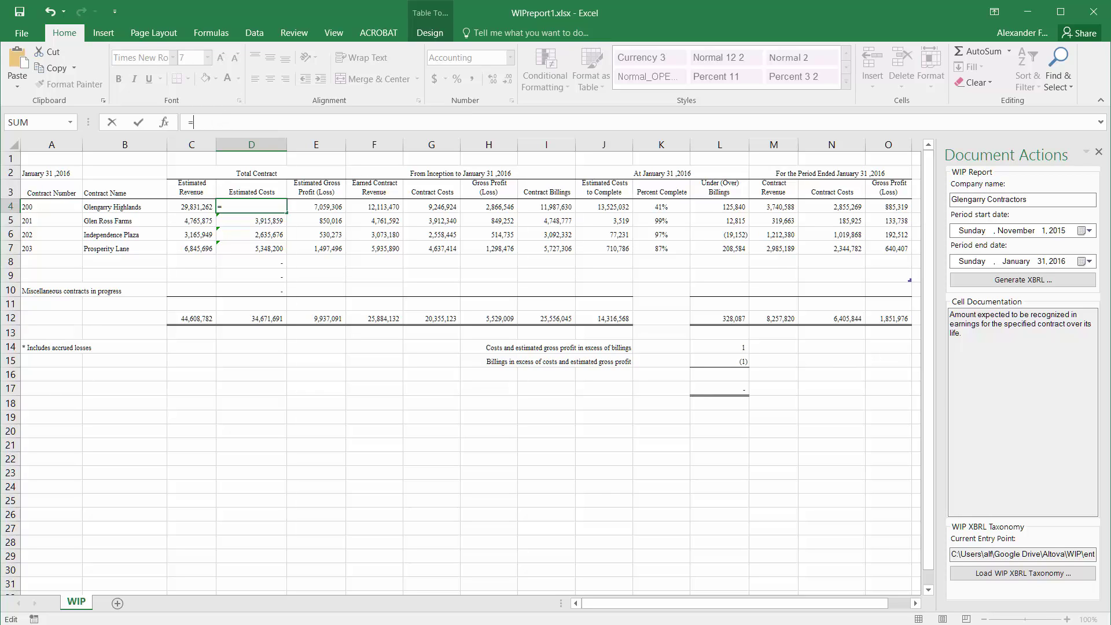
{"action": "key", "text": "ctrl+Tab"}
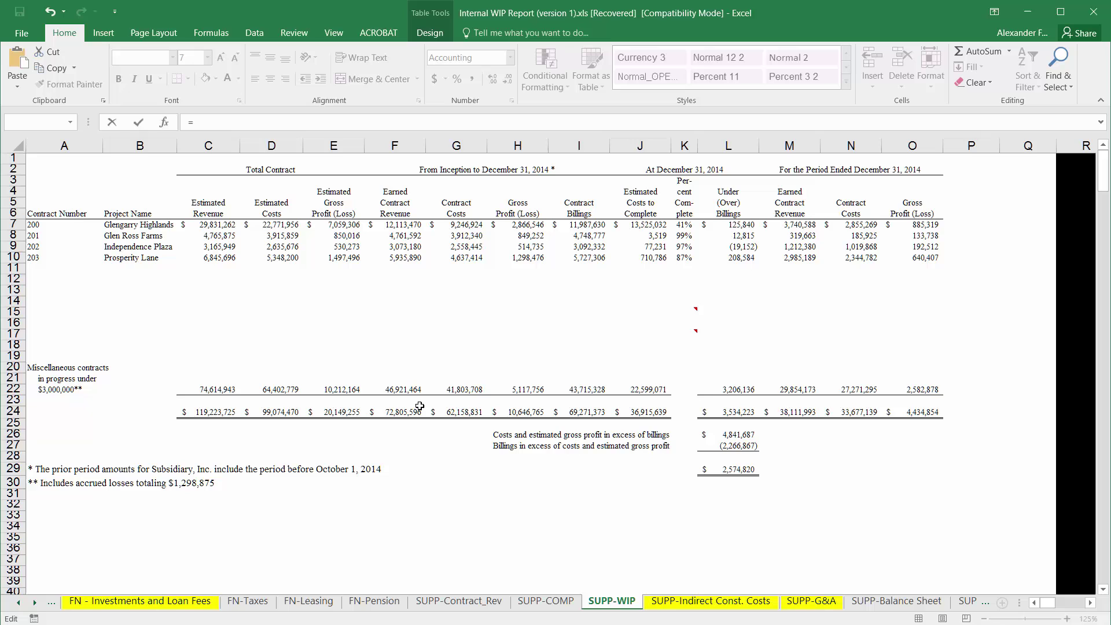
{"action": "left_click", "coordinate": [289, 221]}
{"action": "key", "text": "Return"}
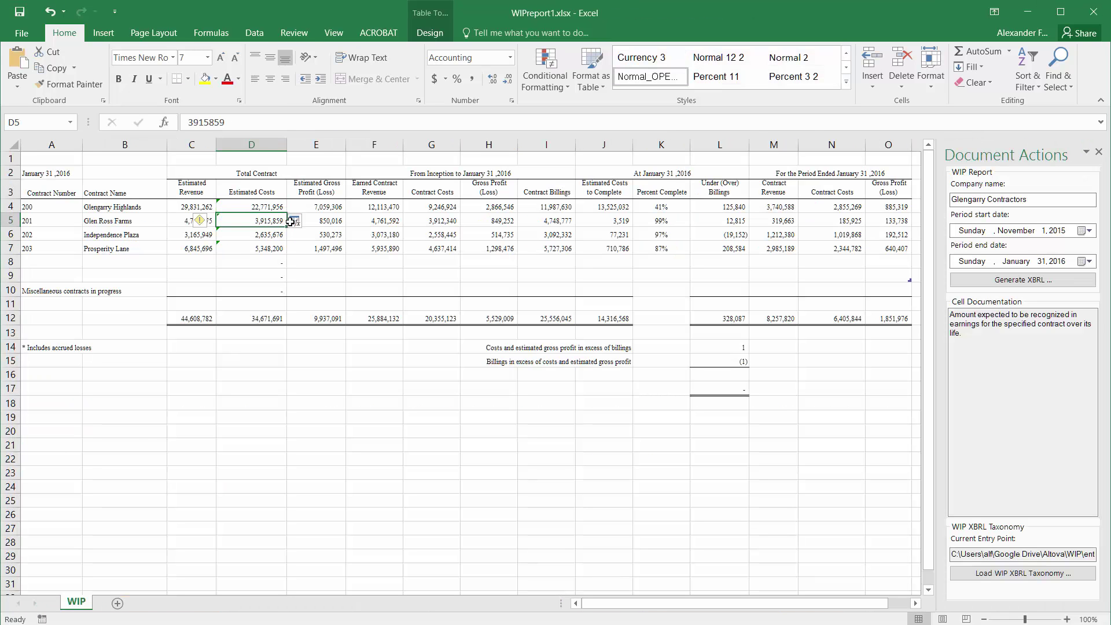
{"action": "left_click", "coordinate": [265, 207]}
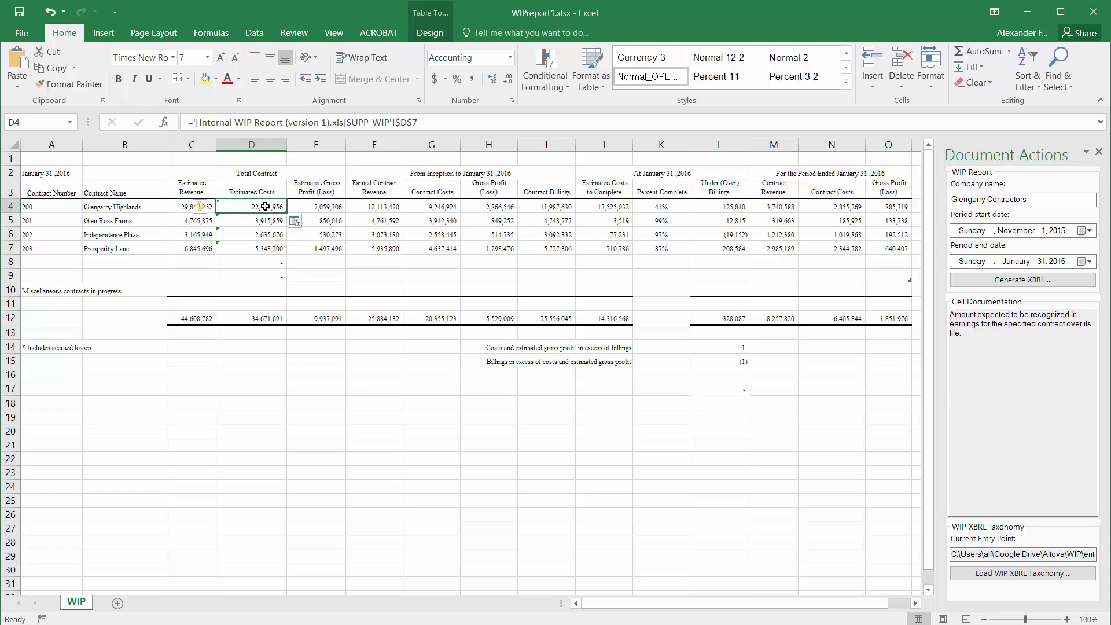